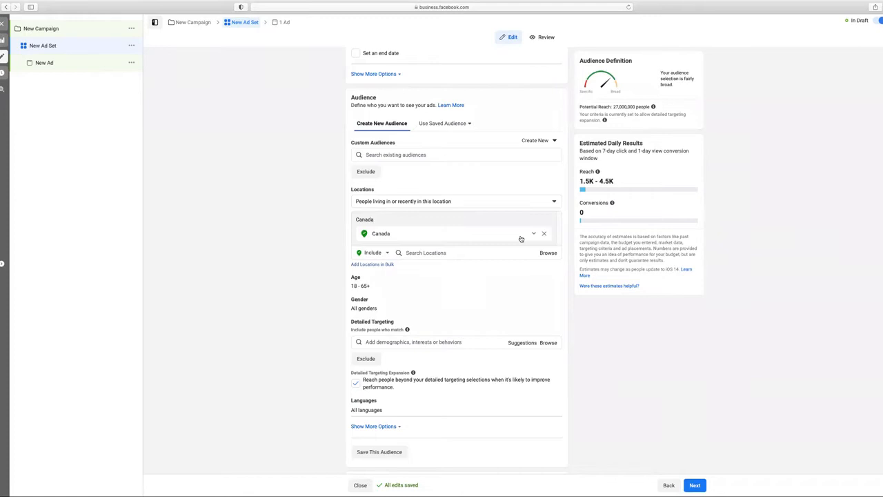
Step: Add the United Kingdom as an included location for the ad set's audience, alongside Canada
left_click(533, 235)
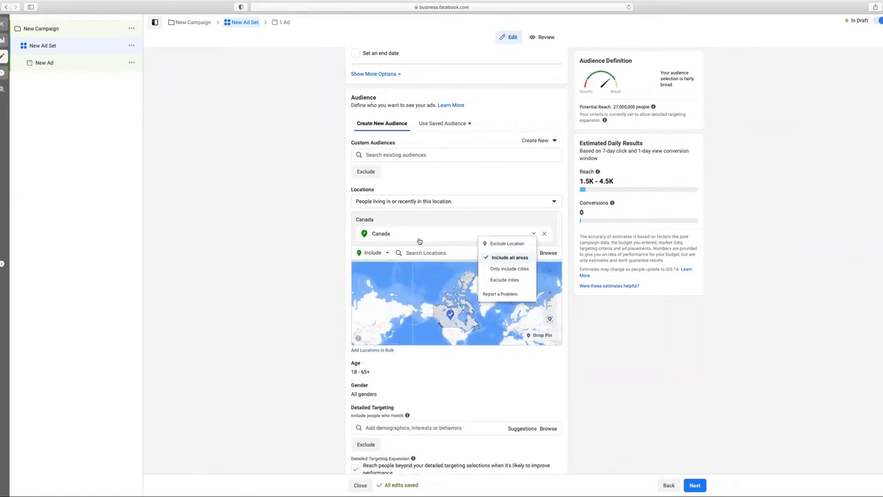
left_click(434, 254)
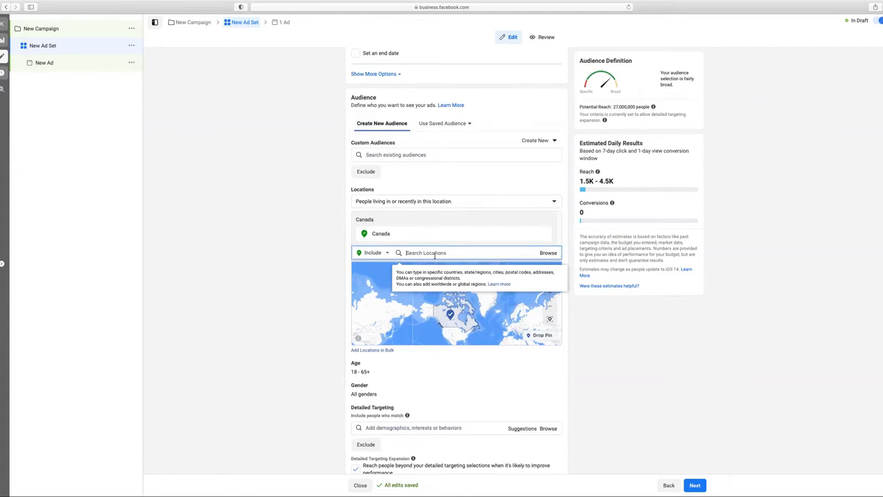
type("united kin")
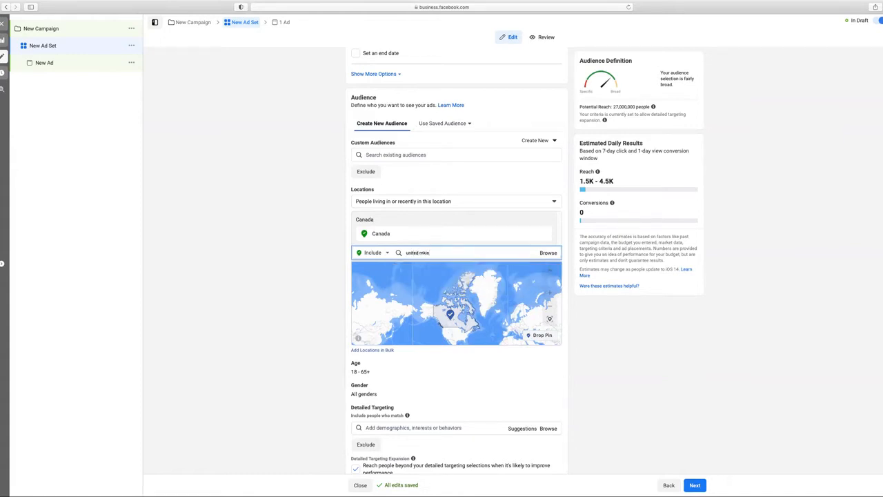
type("gdom")
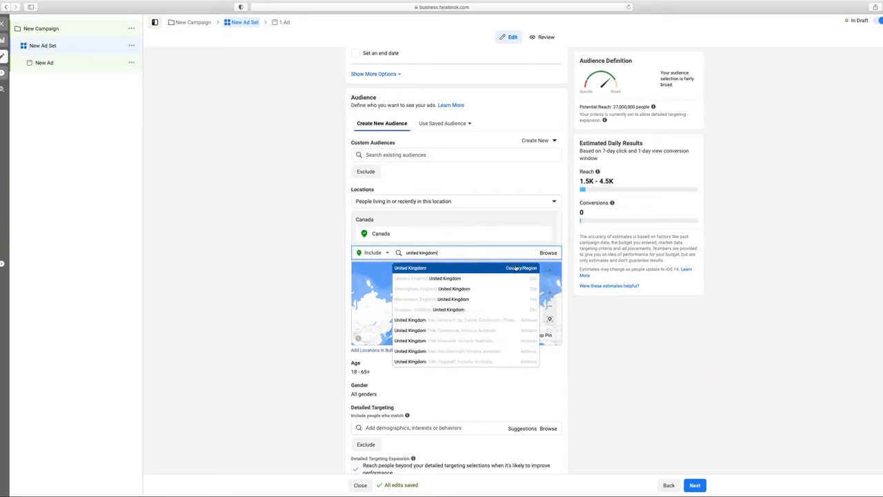
left_click(476, 268)
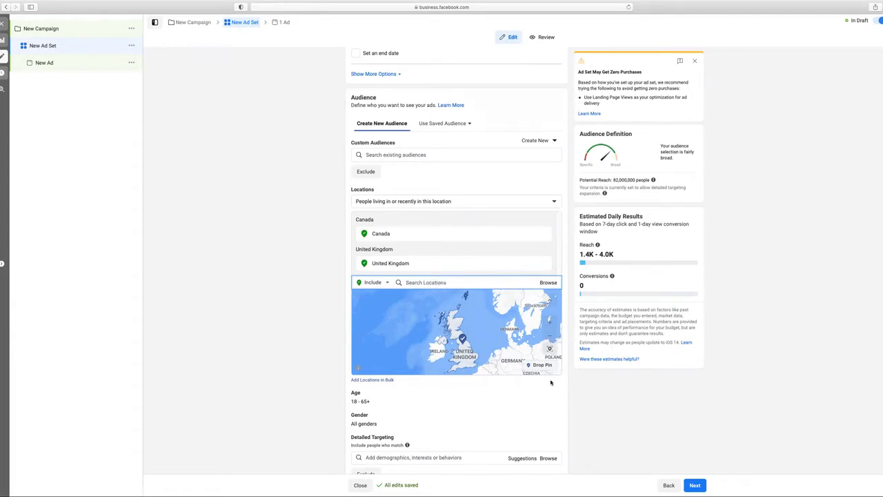
Step: Open the audience's age range for editing and examine the minimum and maximum age choices
scroll(550, 384, "down", 5)
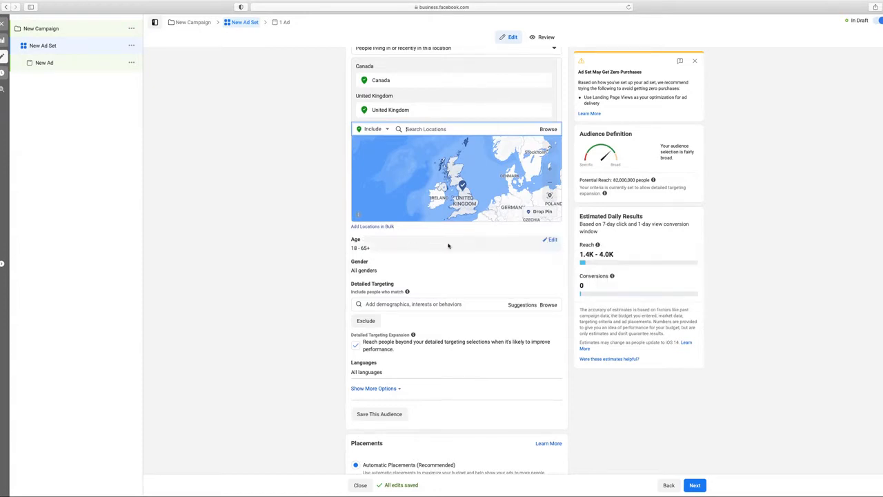
left_click(552, 241)
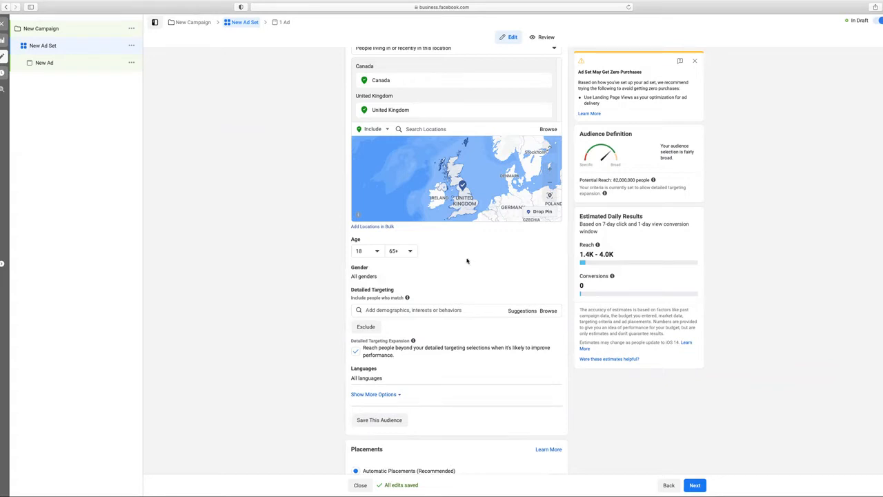
left_click(377, 252)
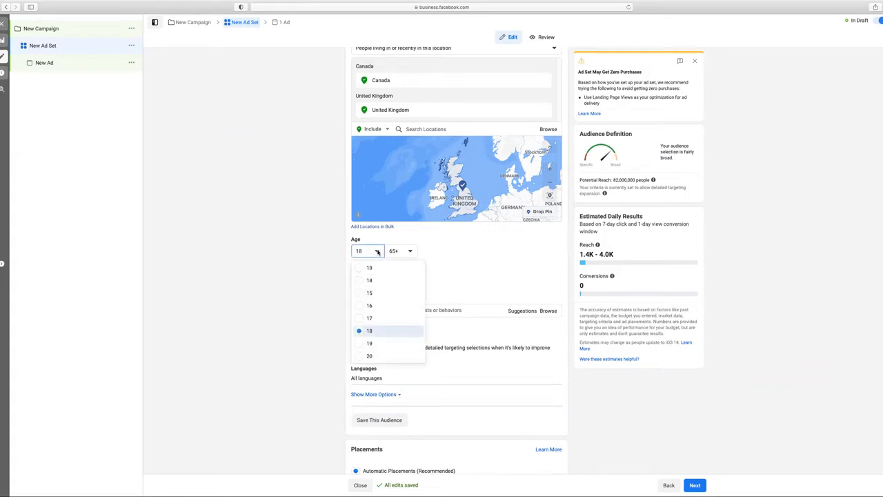
scroll(382, 317, "down", 5)
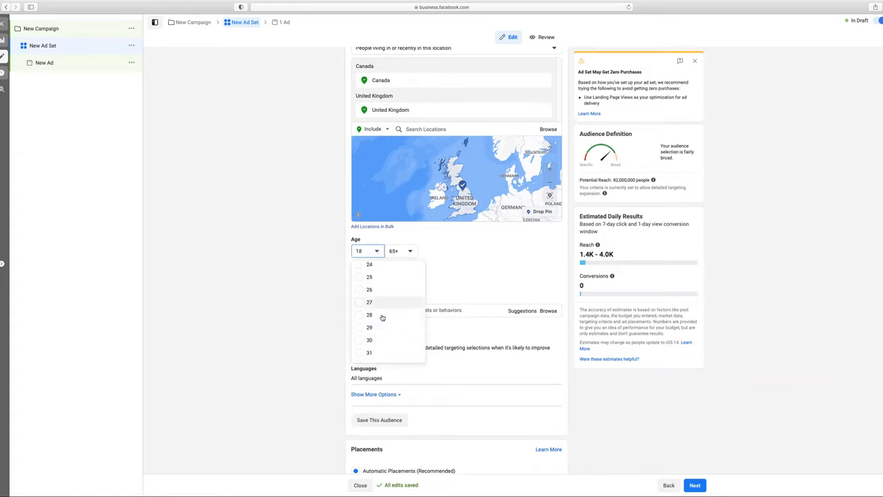
scroll(383, 317, "up", 5)
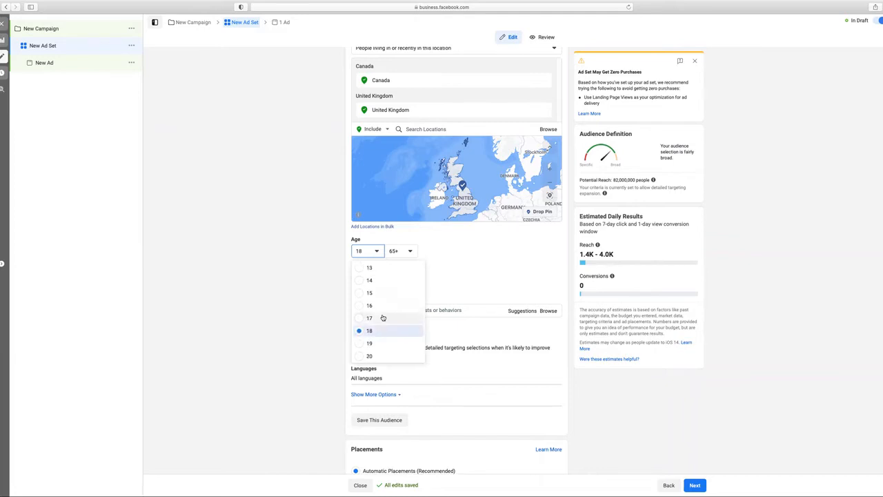
left_click(410, 252)
left_click(411, 252)
left_click(410, 252)
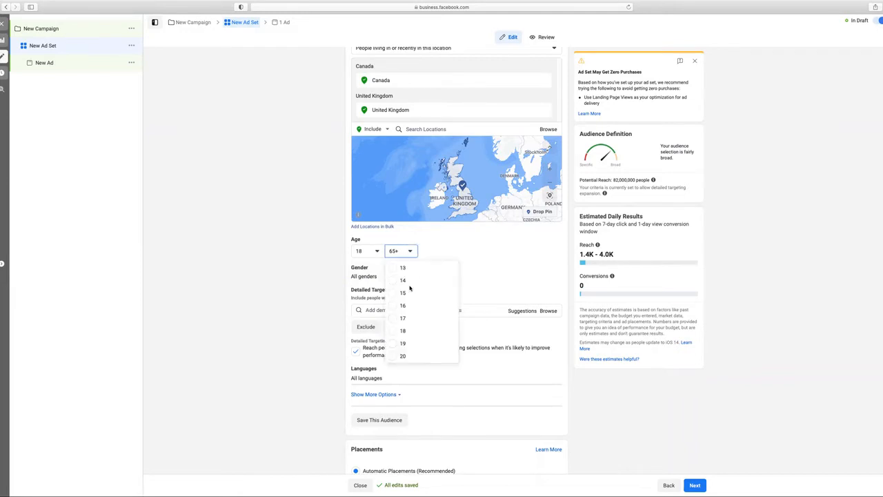
left_click(529, 256)
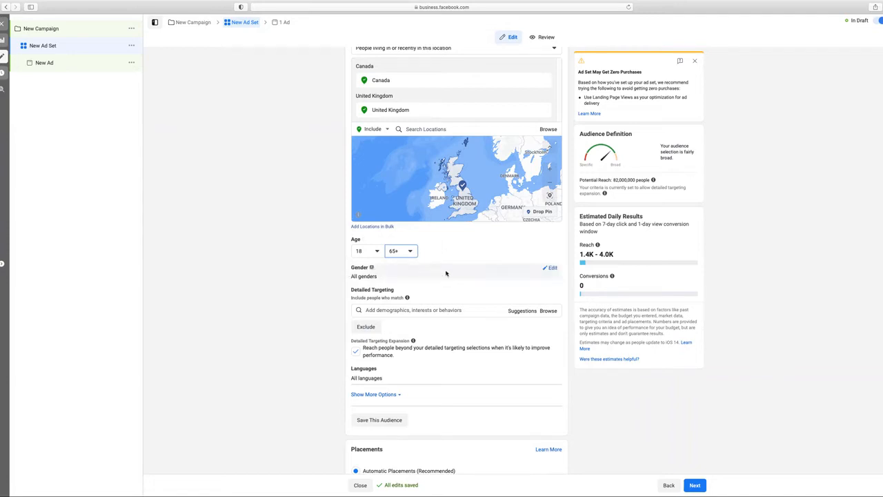
Step: Examine the audience's gender options, leaving All selected
left_click(551, 269)
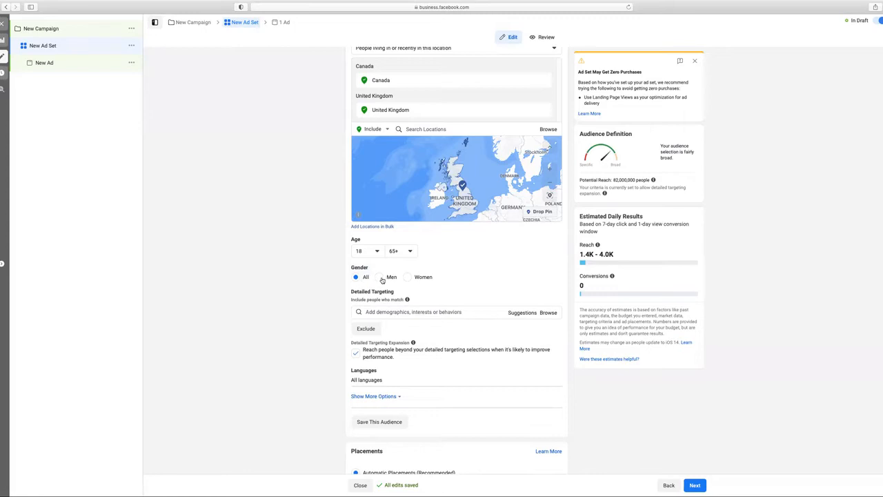
left_click(408, 277)
left_click(355, 277)
Step: Browse the detailed targeting demographics down to the household income choices under Financial
scroll(471, 293, "down", 2)
left_click(498, 237)
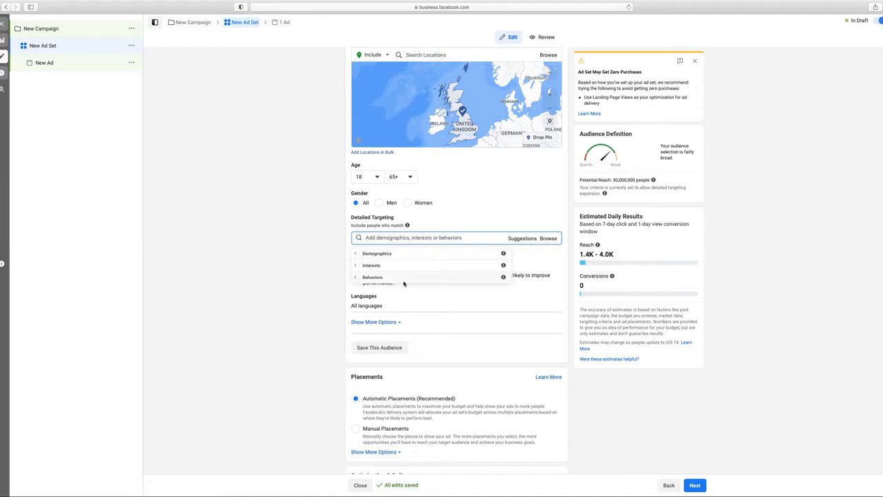
left_click(356, 257)
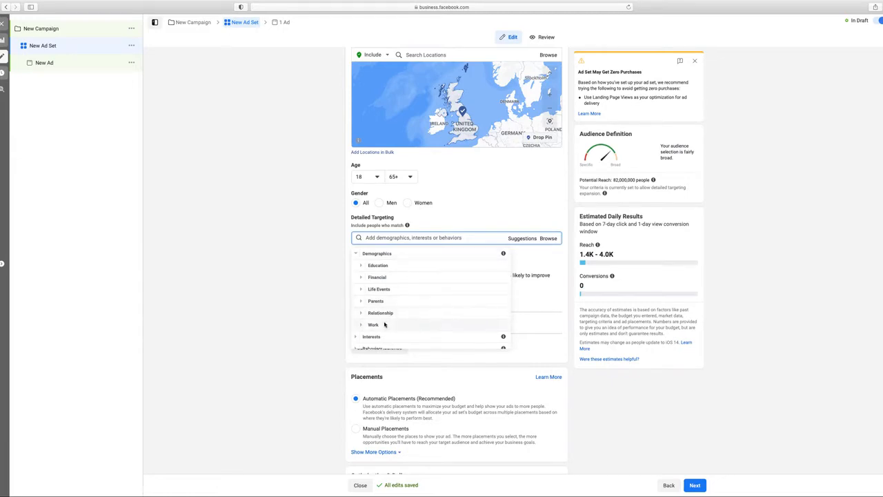
left_click(362, 277)
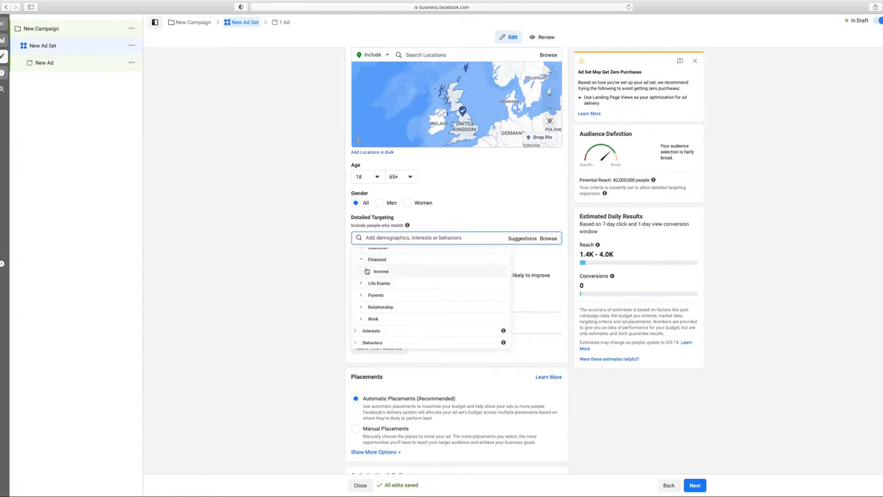
left_click(367, 269)
scroll(386, 276, "down", 1)
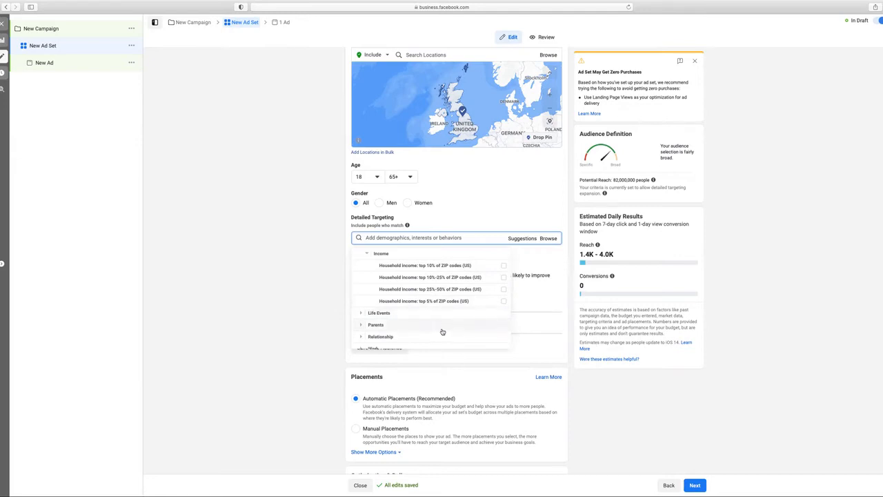
scroll(431, 314, "down", 5)
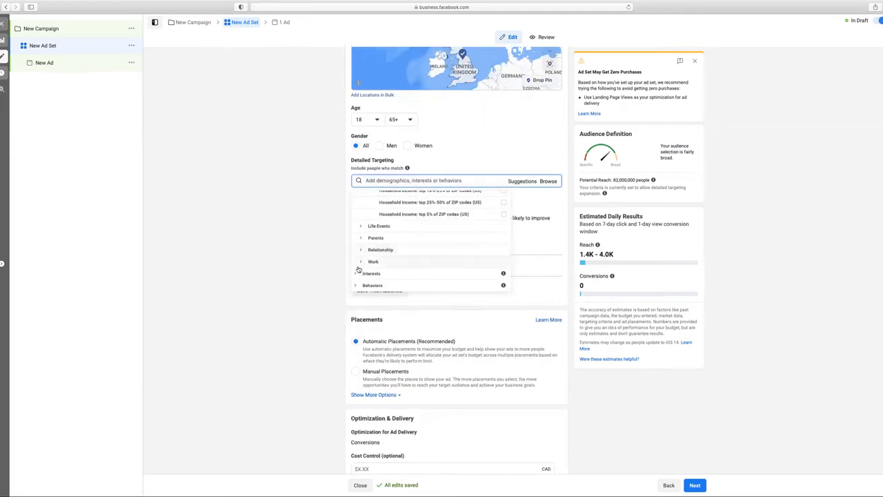
Step: Include the Cruises interest, found under Hobbies and activities > Travel, in the detailed targeting
left_click(394, 276)
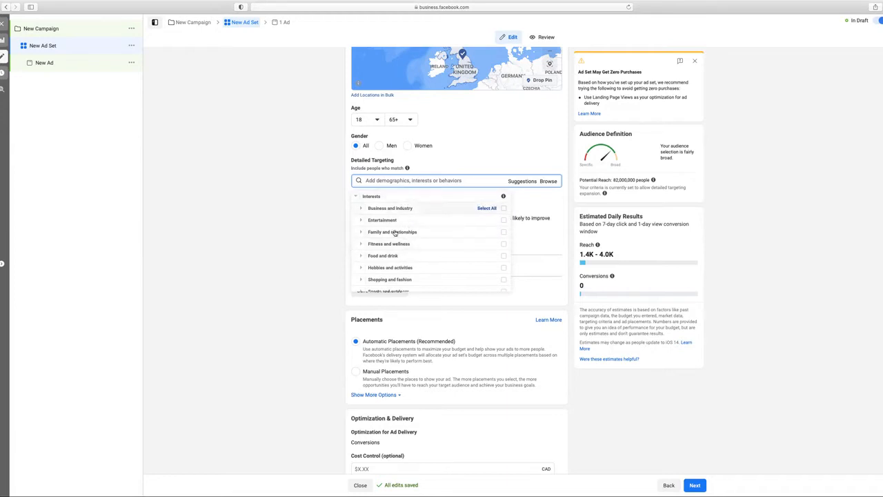
left_click(361, 268)
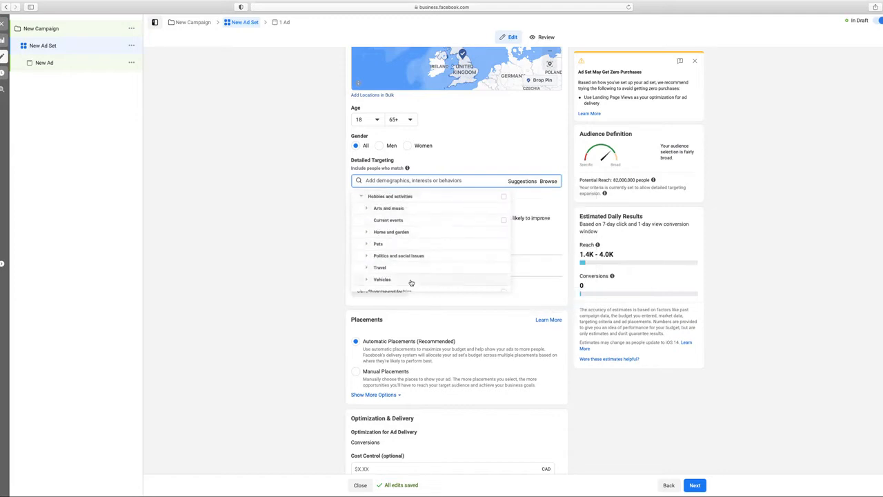
left_click(367, 268)
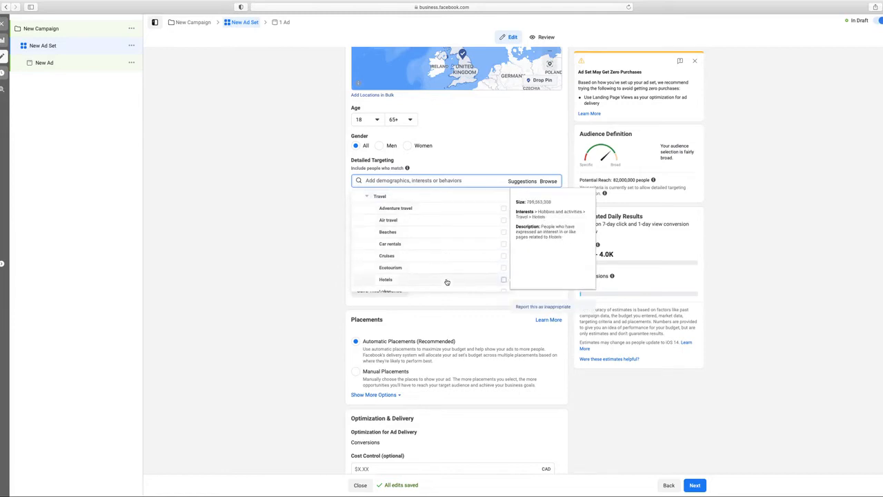
scroll(446, 281, "down", 2)
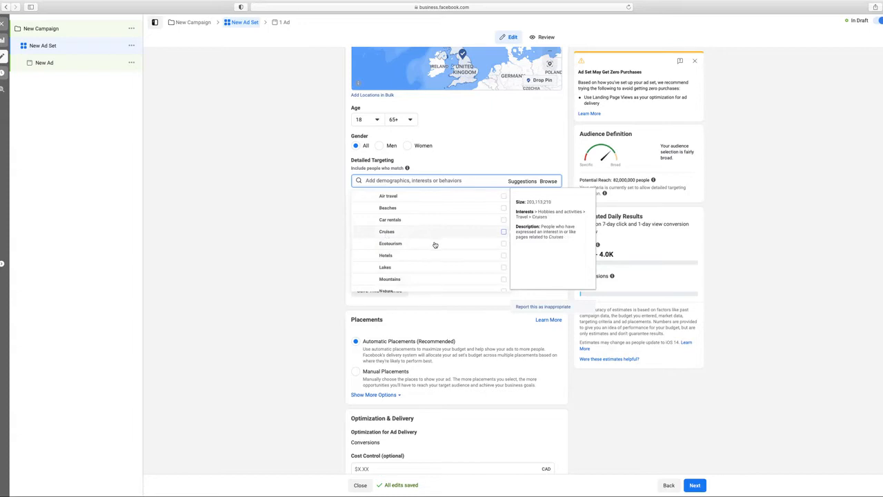
left_click(388, 232)
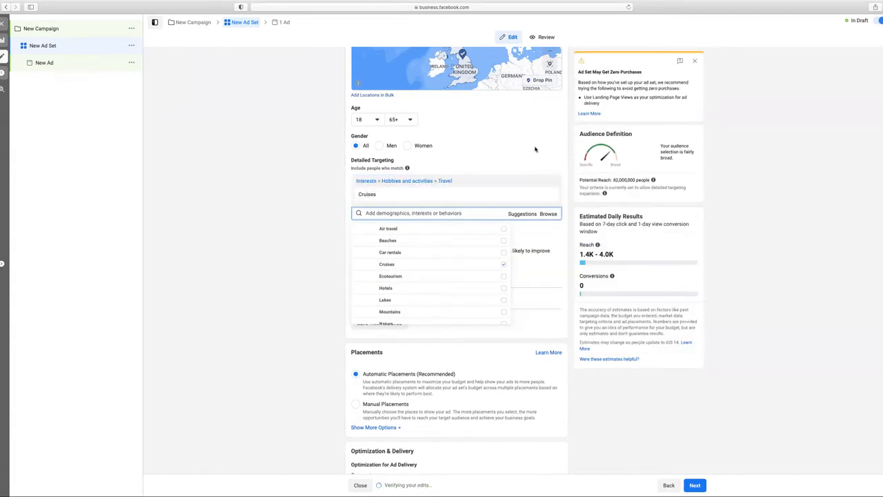
Step: Search the detailed targeting for "gol" and include the Golf interest from Sports and outdoors
left_click(425, 213)
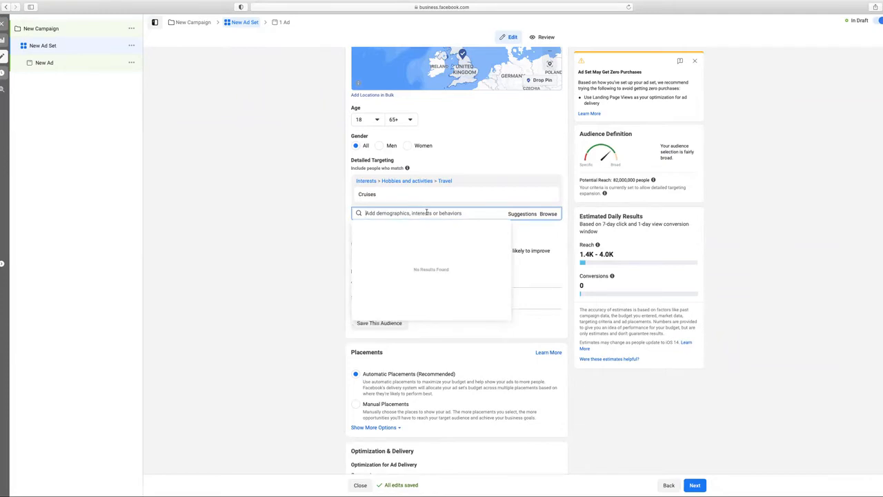
type("gol")
left_click(418, 225)
left_click(421, 240)
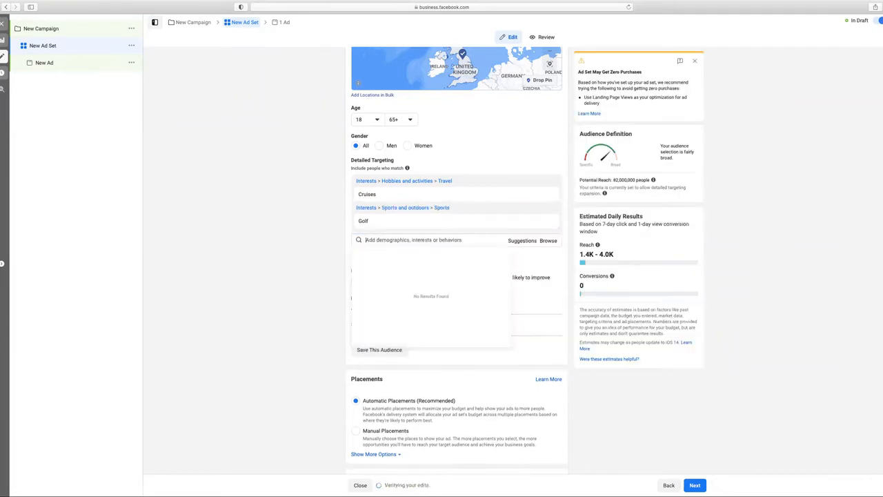
left_click(560, 149)
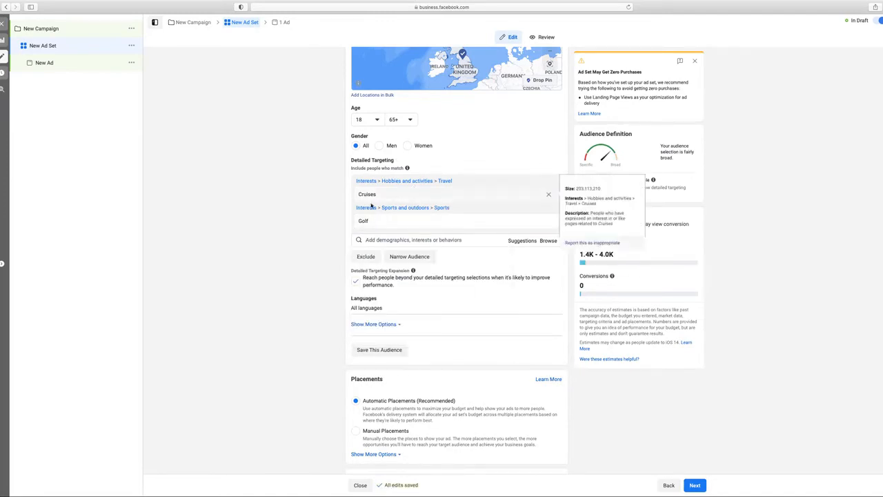
Step: Review the suggested interests and behaviors related to the included Cruises and Golf targeting
left_click(522, 242)
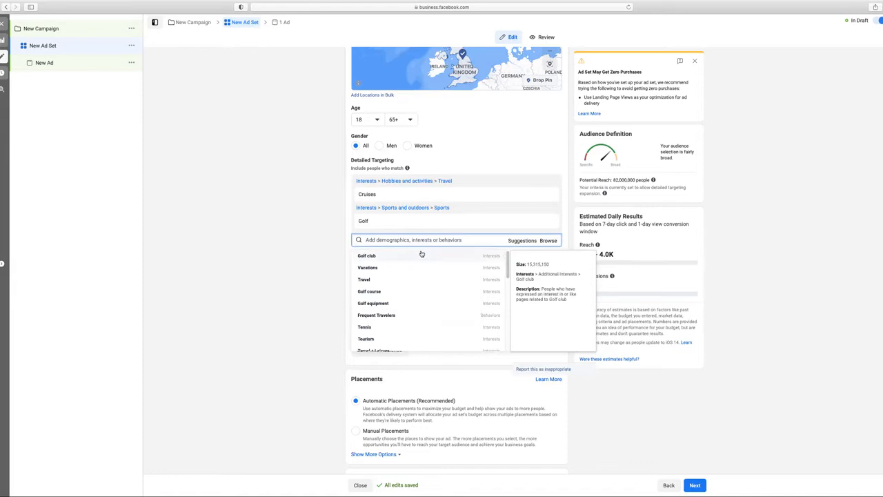
mouse_move(413, 254)
mouse_move(406, 232)
left_click(566, 231)
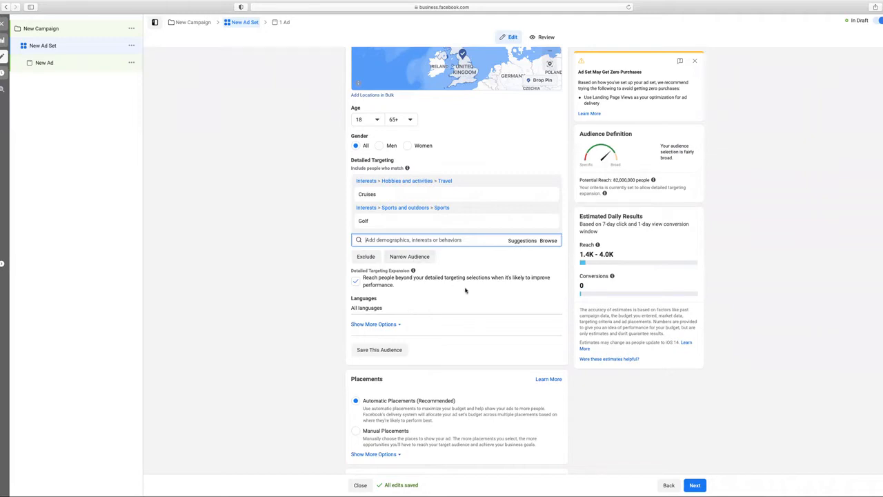
Step: Exclude people who match the Golf club interest from the detailed targeting
left_click(366, 257)
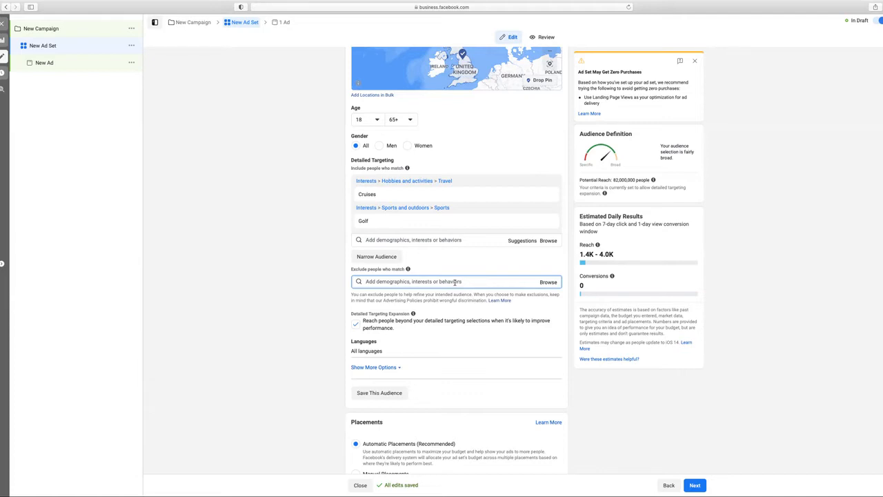
type("golf")
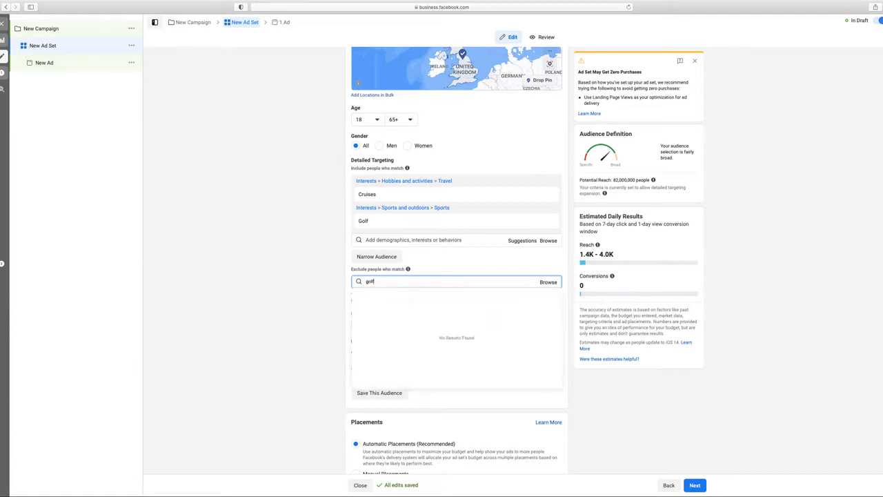
type(" club")
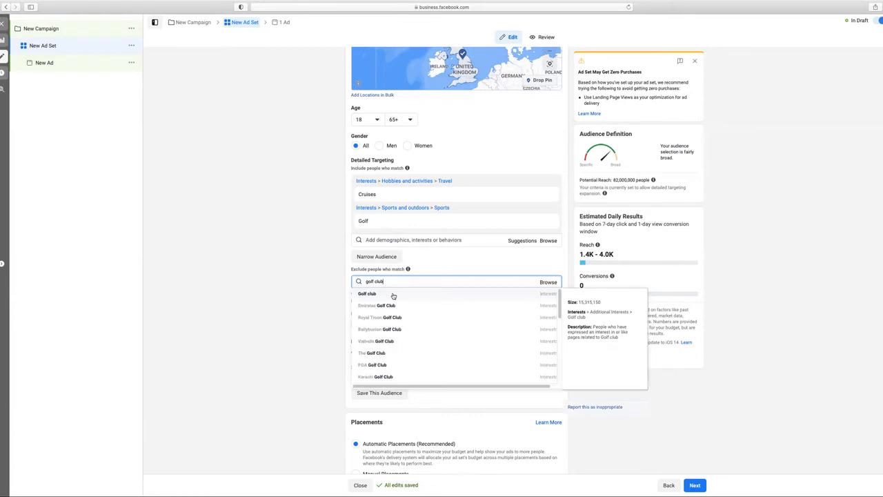
key("Return")
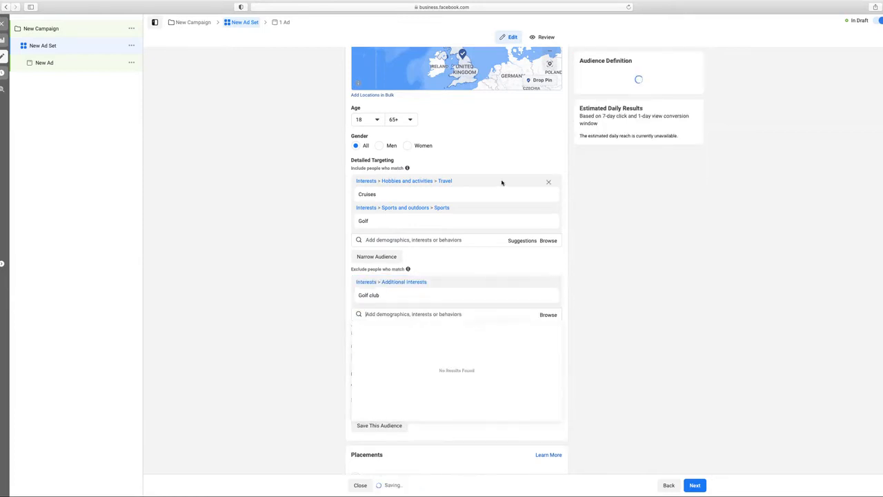
left_click(485, 275)
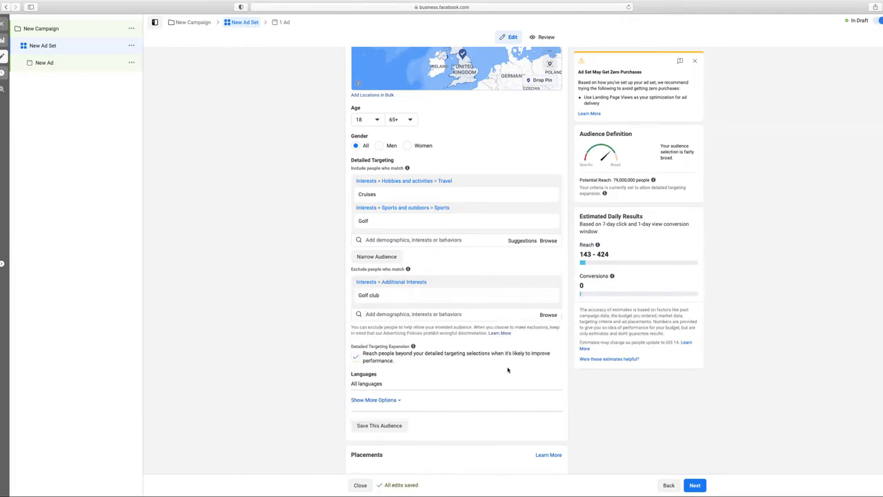
Step: Narrow the audience so that people must also match the Tiger Woods interest
left_click(382, 260)
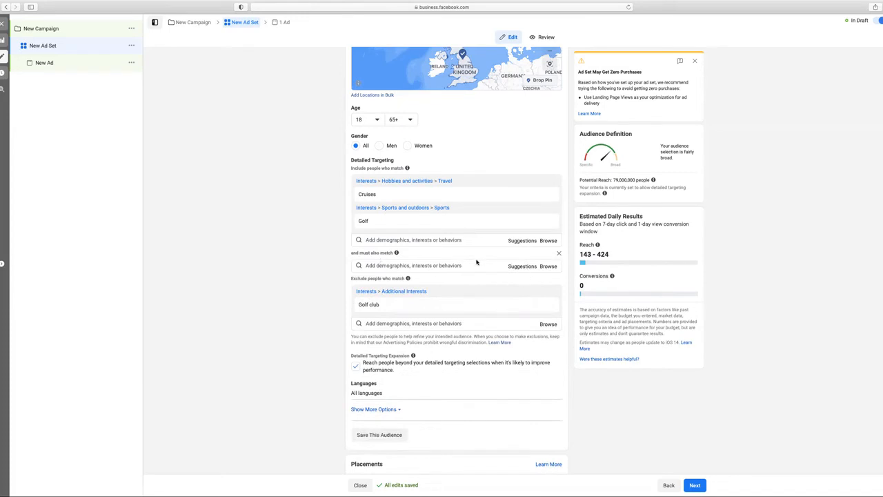
mouse_move(366, 226)
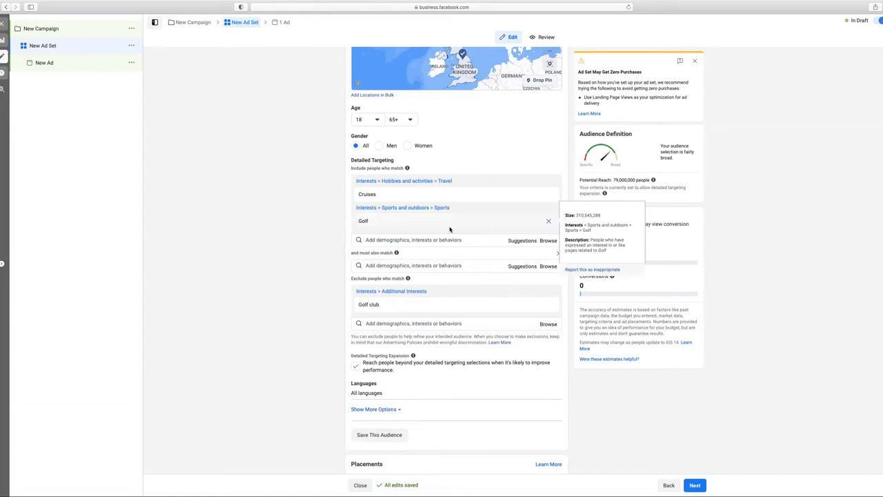
left_click(439, 267)
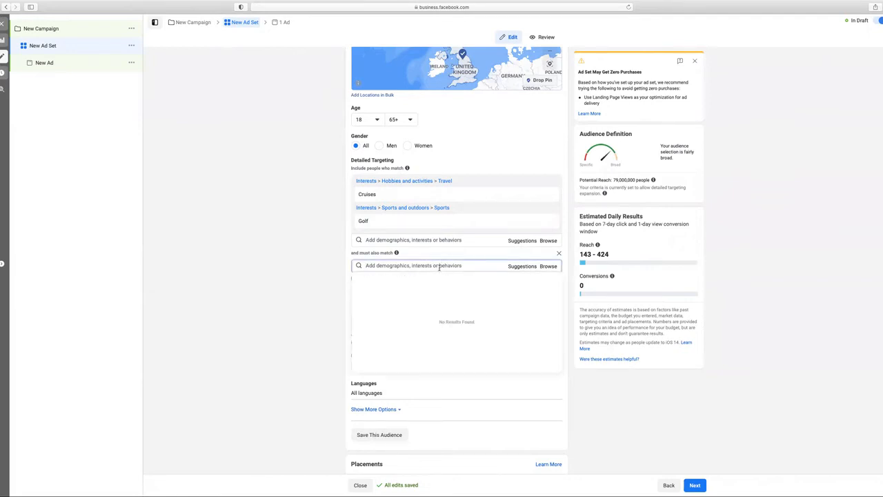
type("tigr")
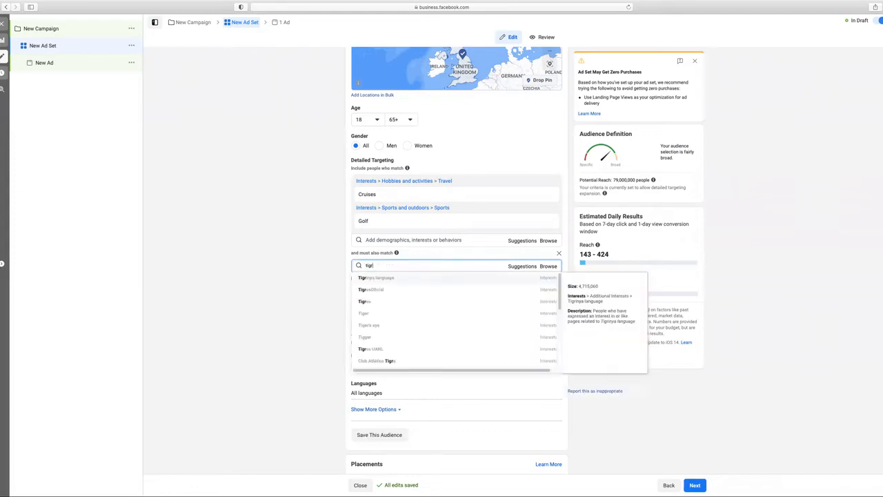
type("wo")
left_click(477, 287)
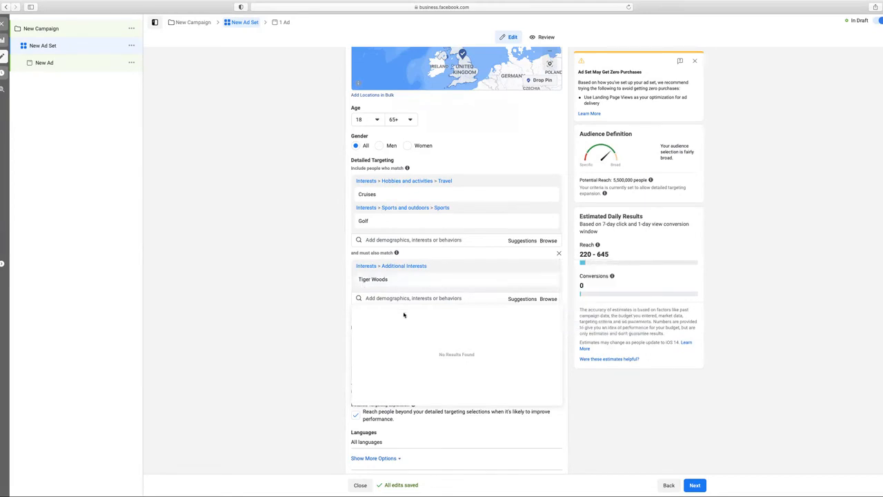
left_click(319, 347)
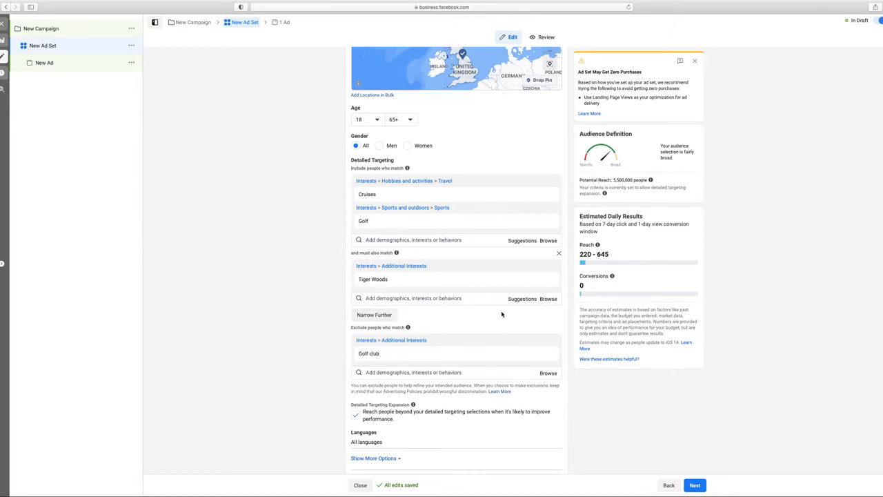
Step: Limit the audience's languages to French (All)
scroll(509, 355, "down", 4)
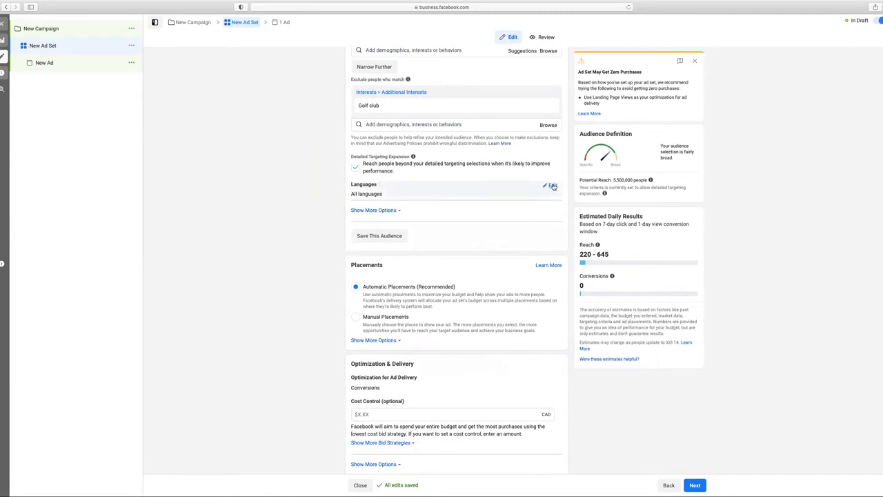
left_click(556, 190)
left_click(475, 197)
type("french")
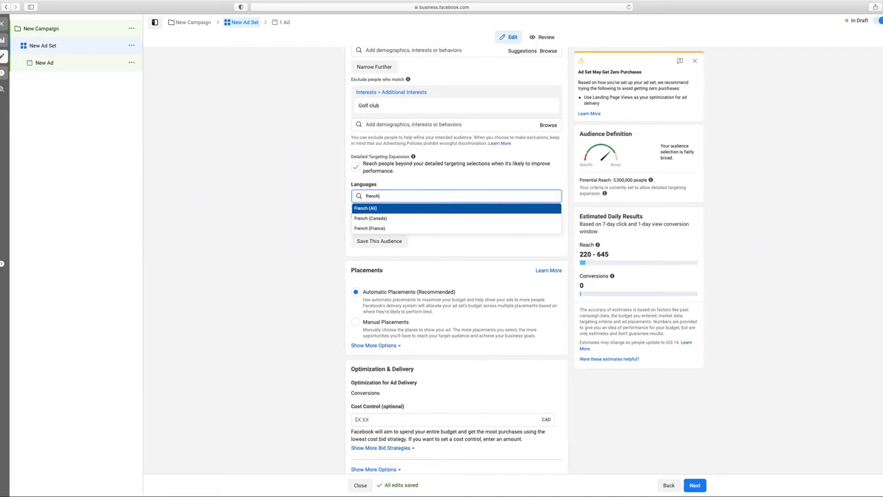
left_click(470, 209)
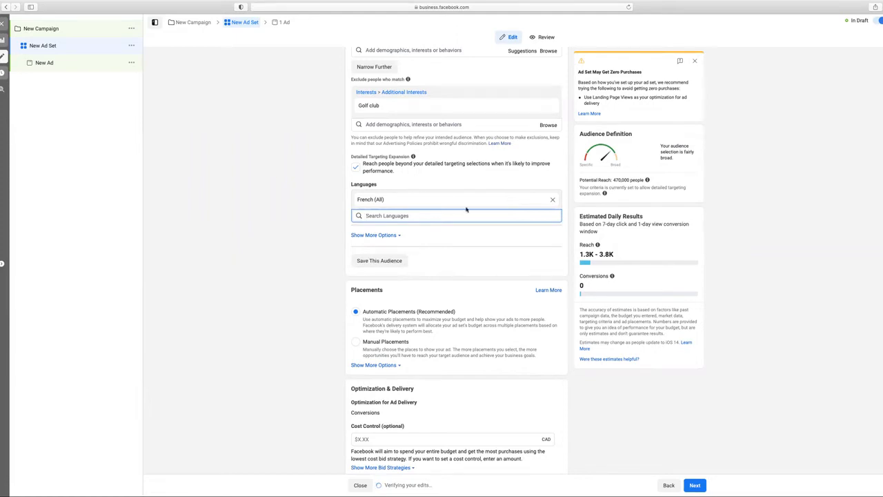
Step: Show the additional audience options and examine the available connection types for Facebook Pages, apps and events
left_click(377, 236)
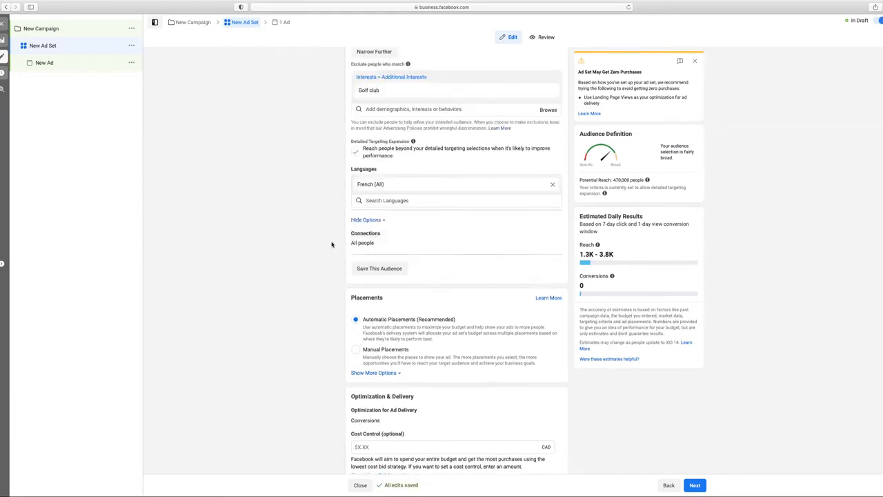
mouse_move(503, 243)
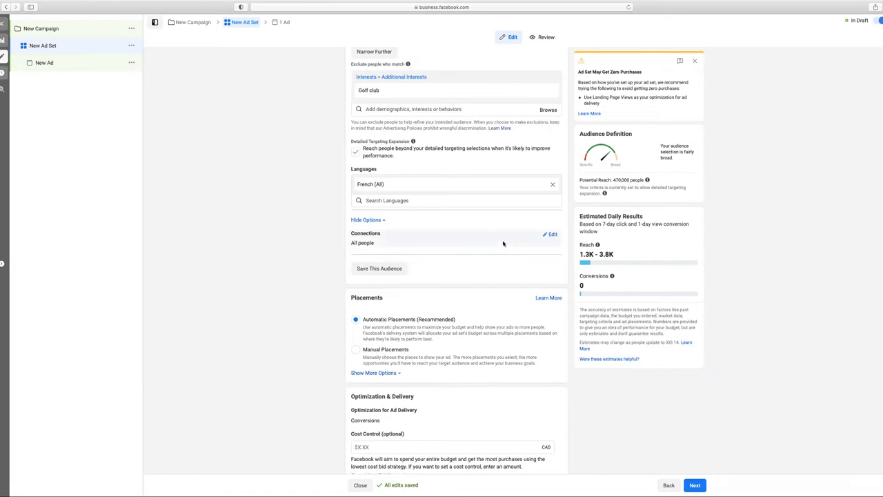
left_click(554, 236)
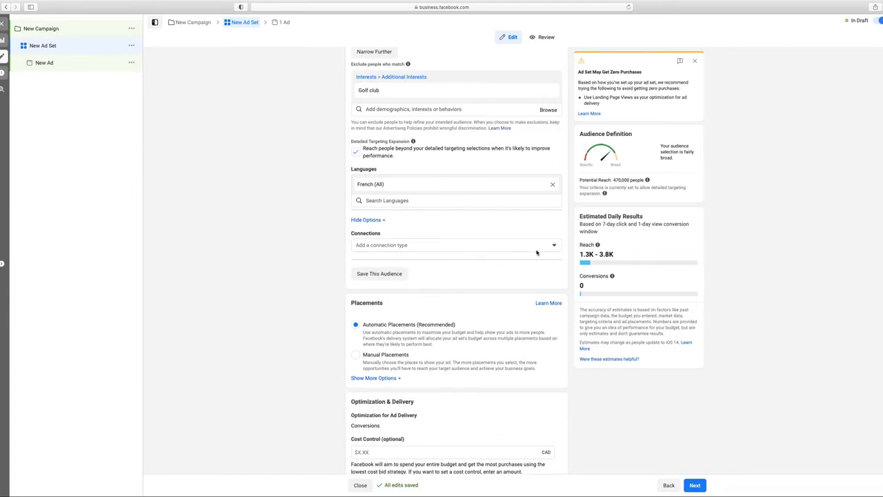
left_click(554, 245)
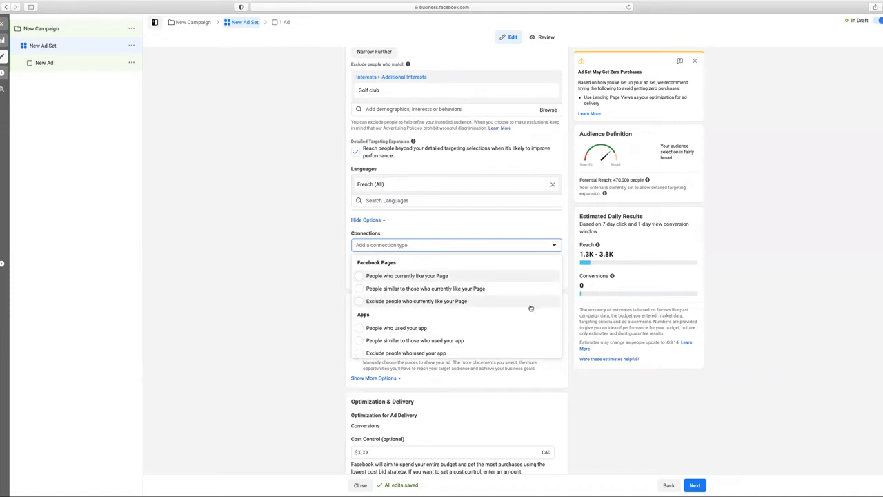
scroll(498, 319, "down", 2)
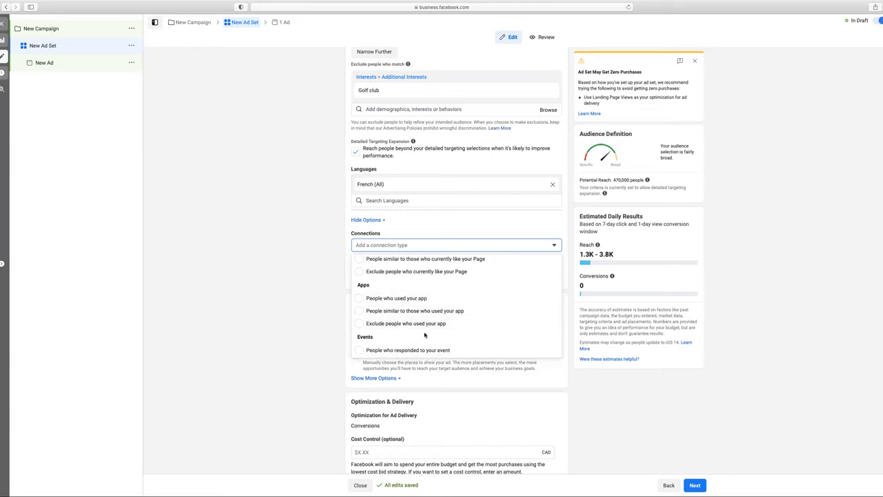
scroll(440, 334, "down", 1)
scroll(428, 332, "down", 3)
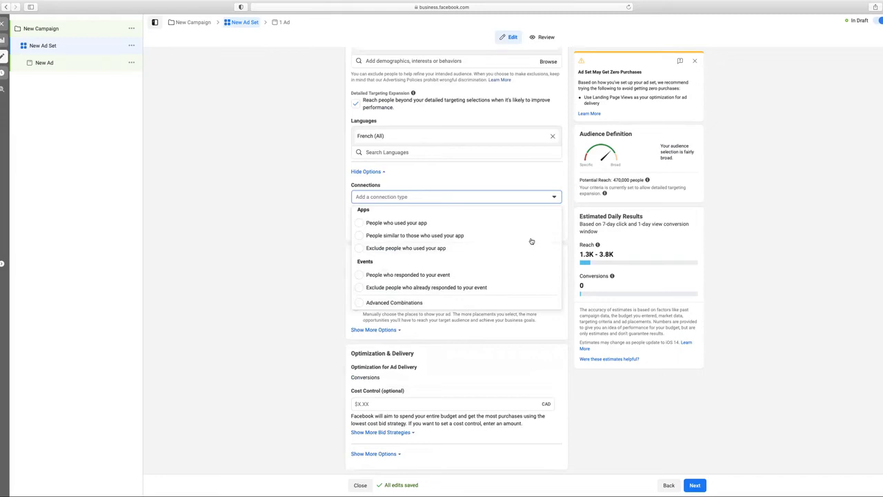
scroll(533, 252, "up", 1)
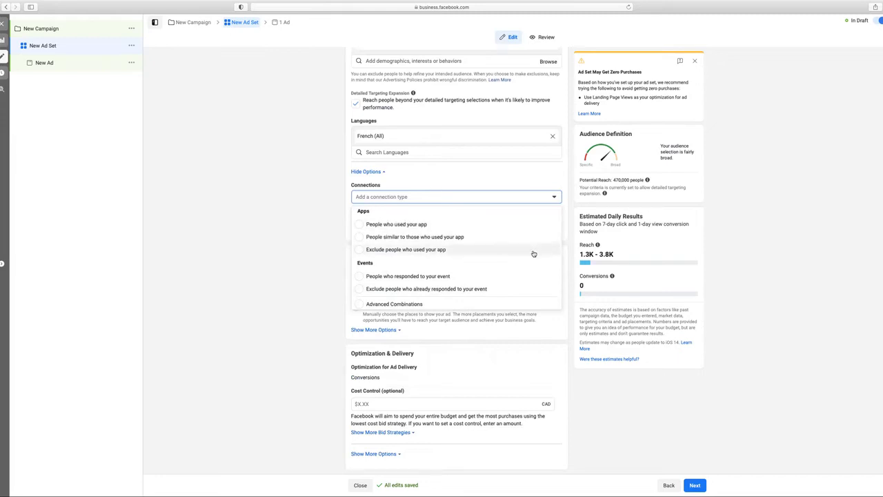
scroll(533, 255, "up", 3)
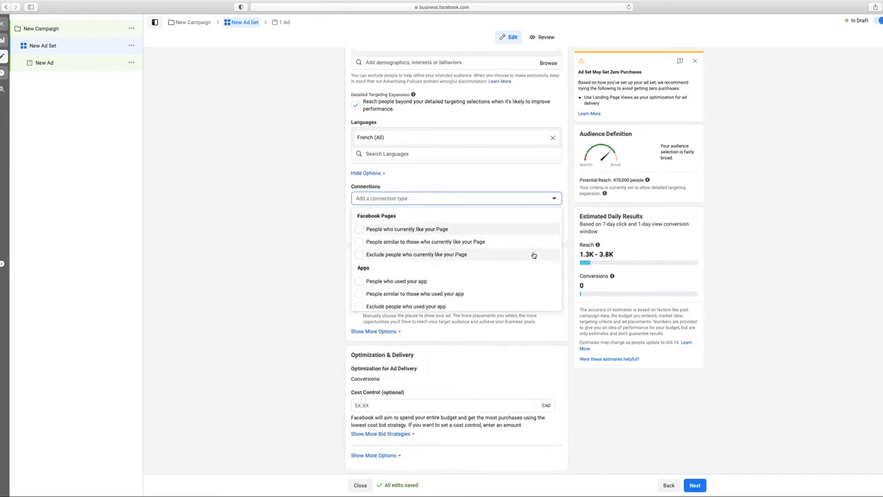
scroll(534, 255, "down", 1)
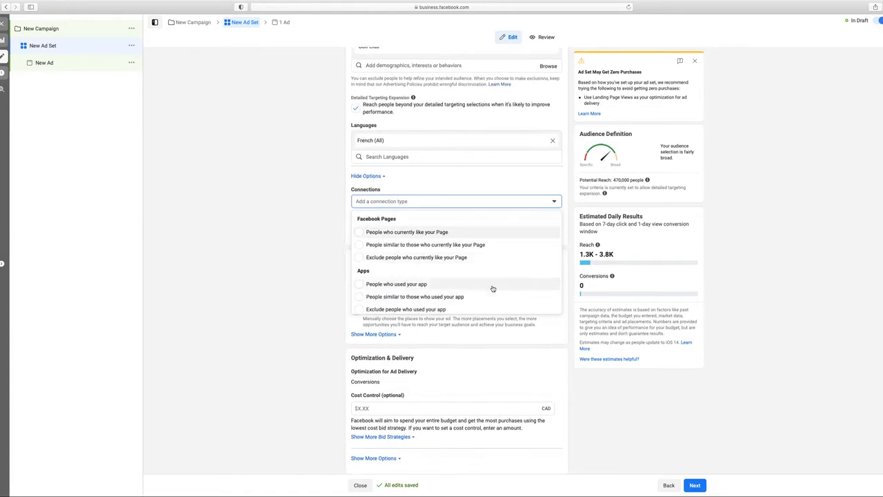
scroll(494, 283, "down", 4)
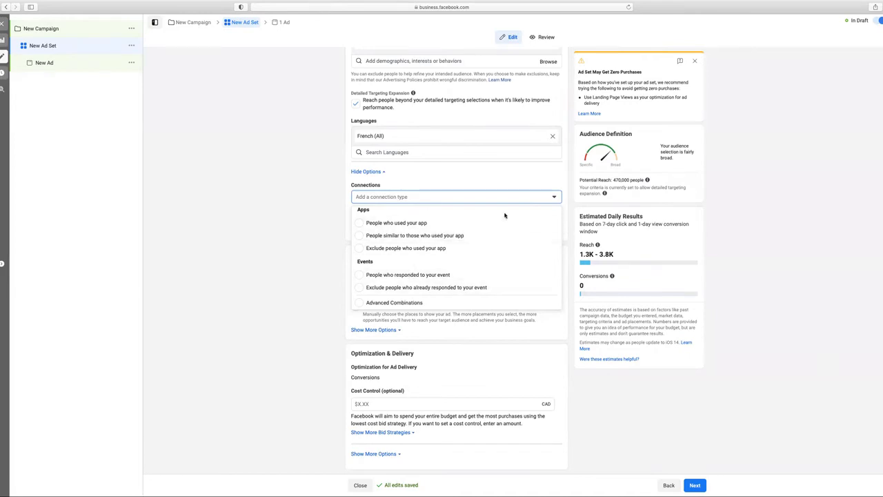
scroll(513, 256, "up", 4)
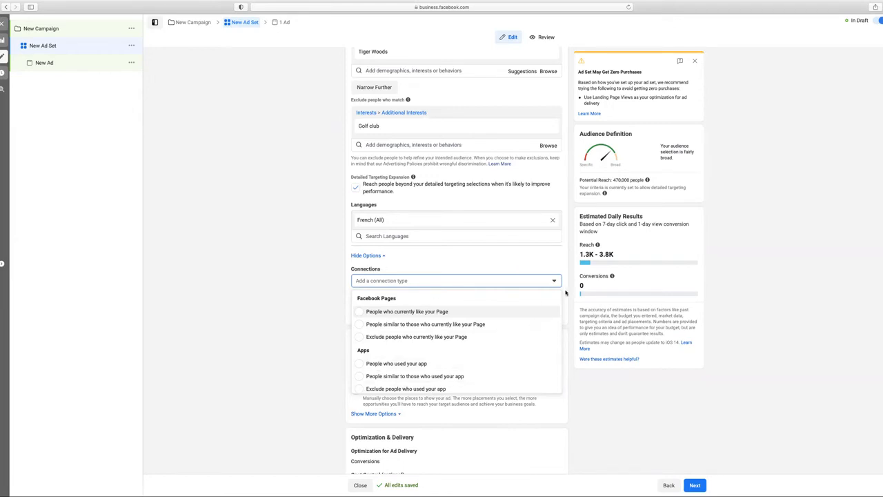
Step: Review the ad set's budget, schedule, locations, age, gender, detailed targeting and language settings
scroll(566, 293, "up", 5)
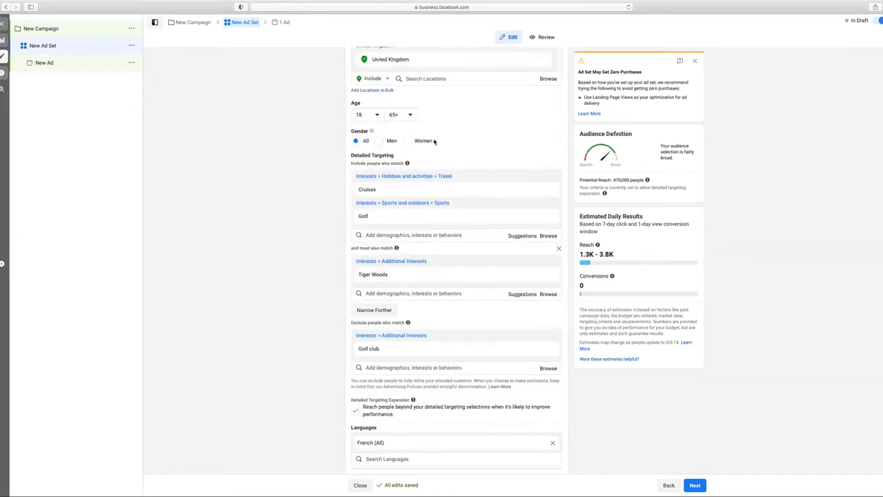
scroll(434, 140, "up", 2)
scroll(434, 141, "up", 5)
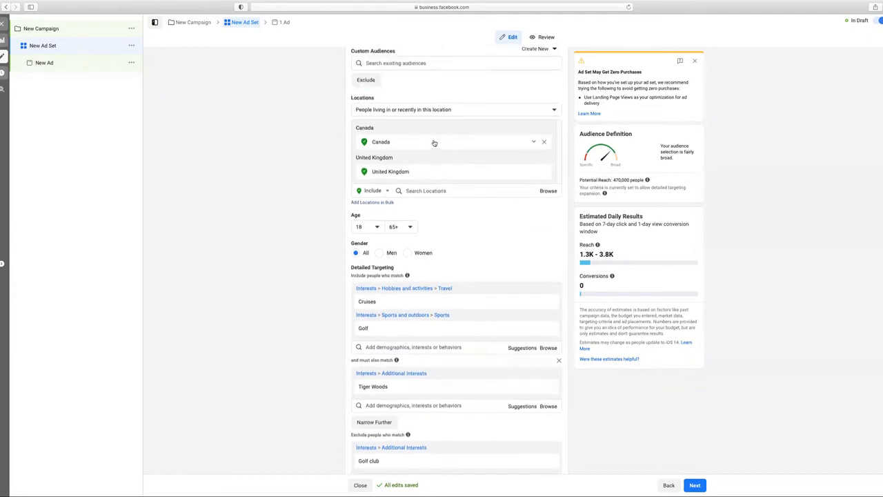
scroll(450, 223, "down", 10)
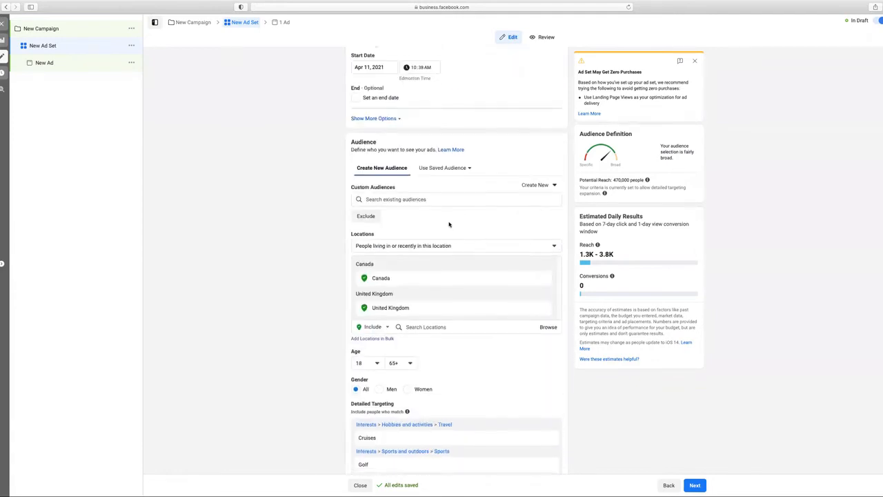
scroll(450, 223, "down", 4)
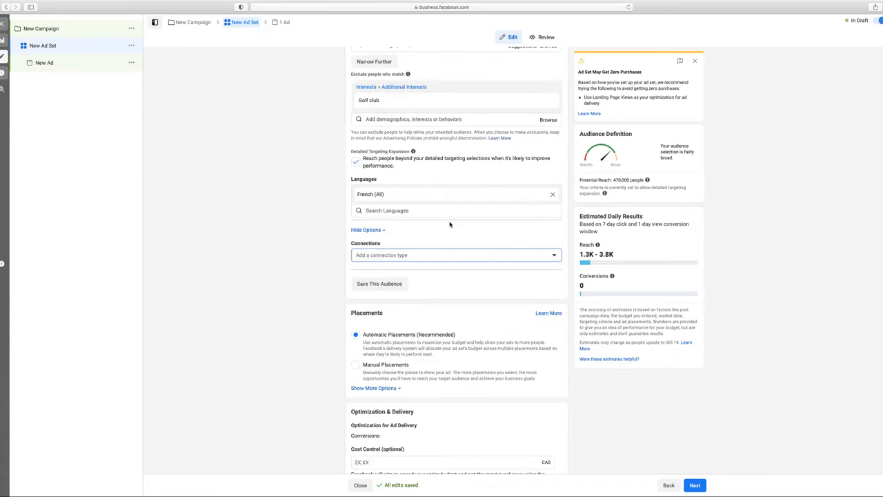
scroll(451, 223, "up", 4)
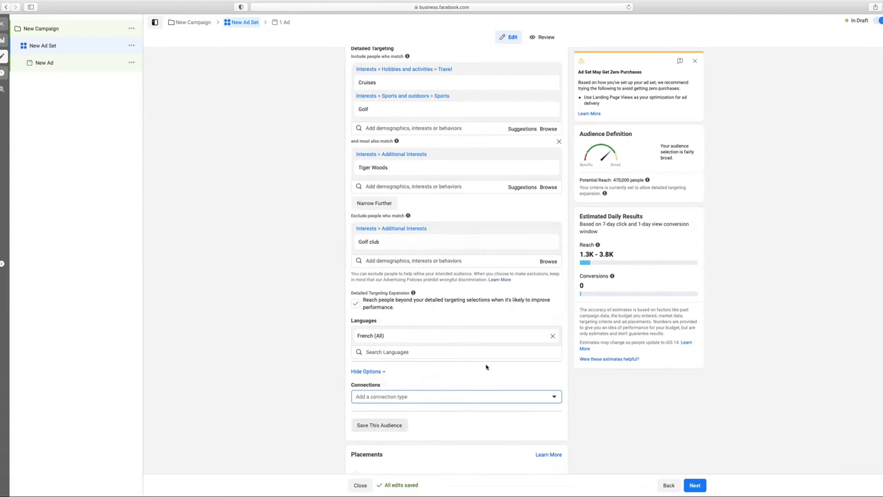
scroll(487, 364, "up", 6)
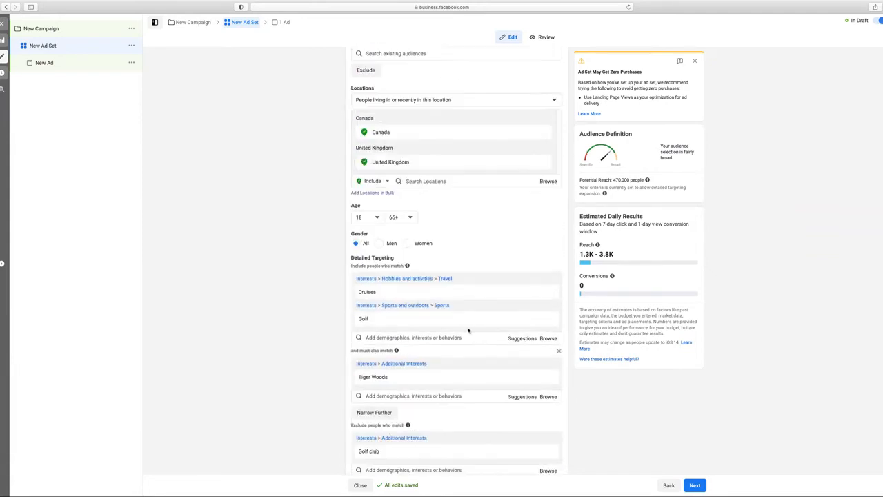
scroll(468, 331, "up", 9)
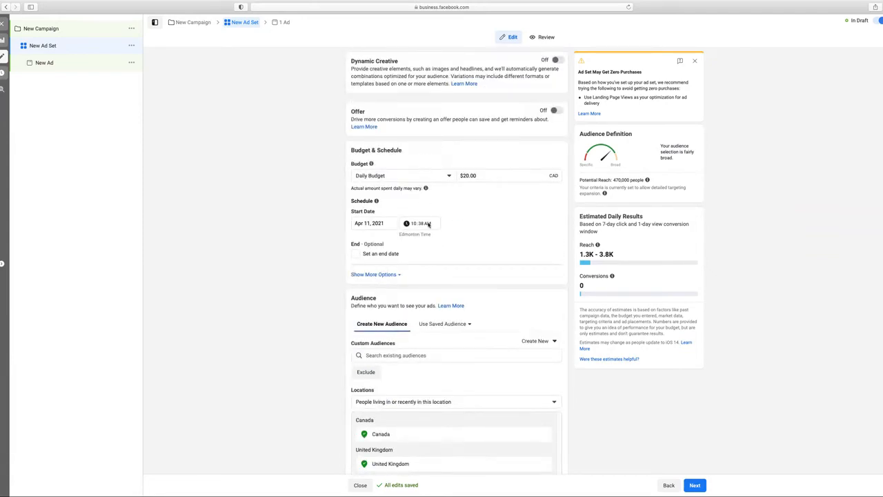
scroll(460, 330, "down", 3)
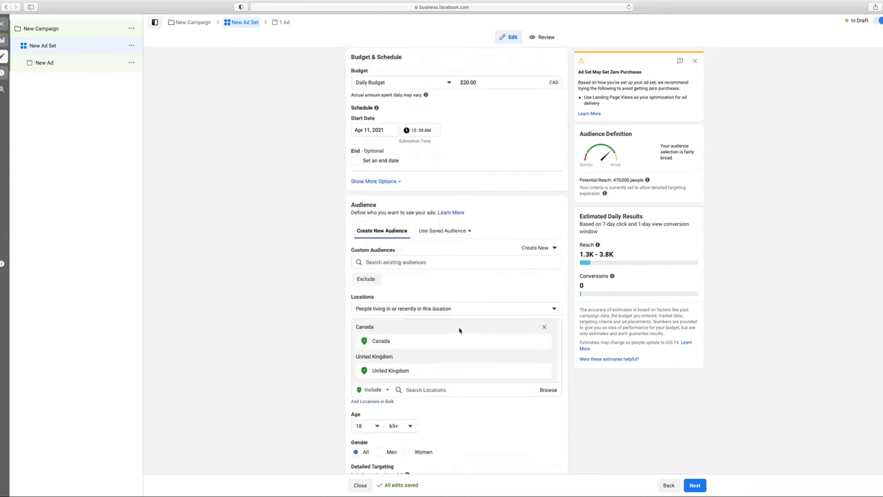
scroll(459, 330, "down", 1)
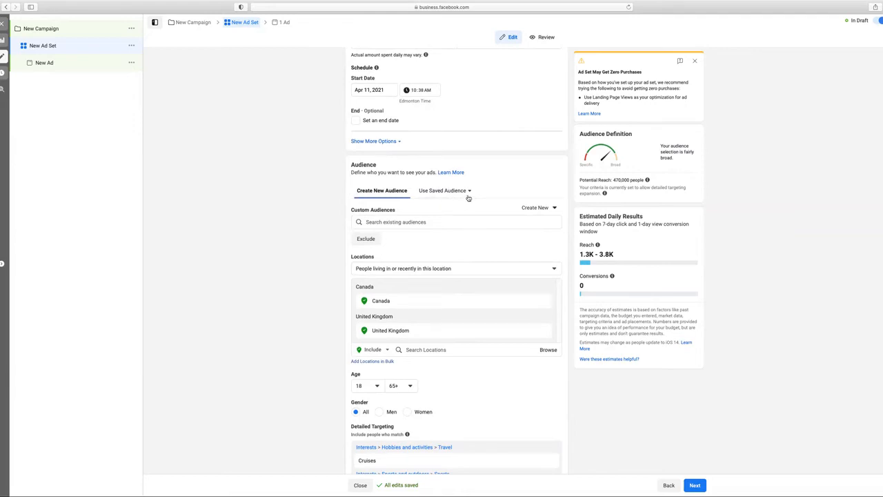
scroll(472, 286, "down", 3)
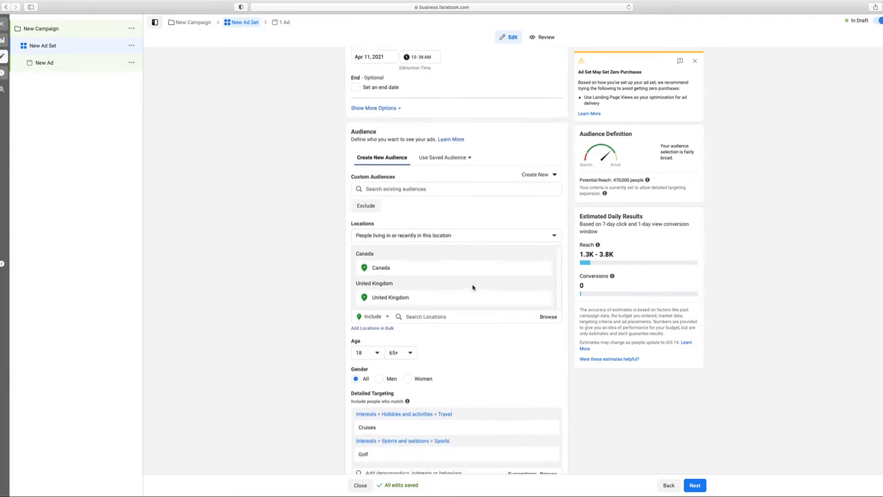
scroll(472, 288, "down", 2)
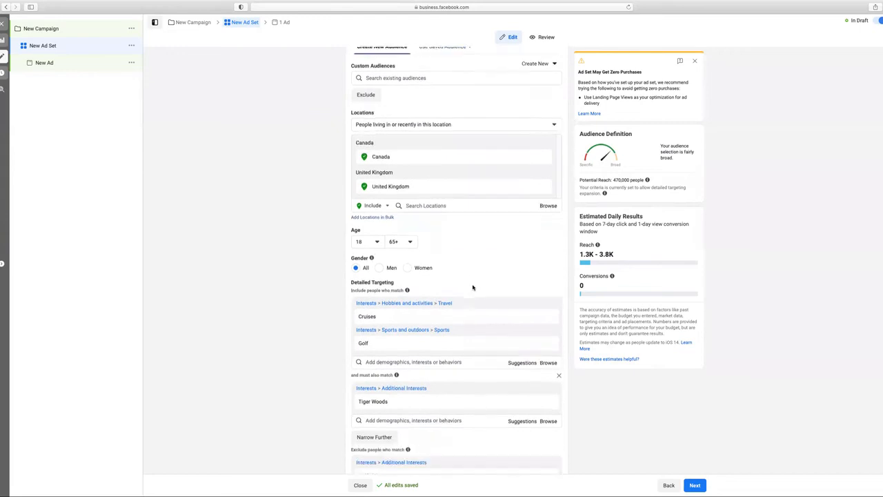
scroll(473, 287, "down", 1)
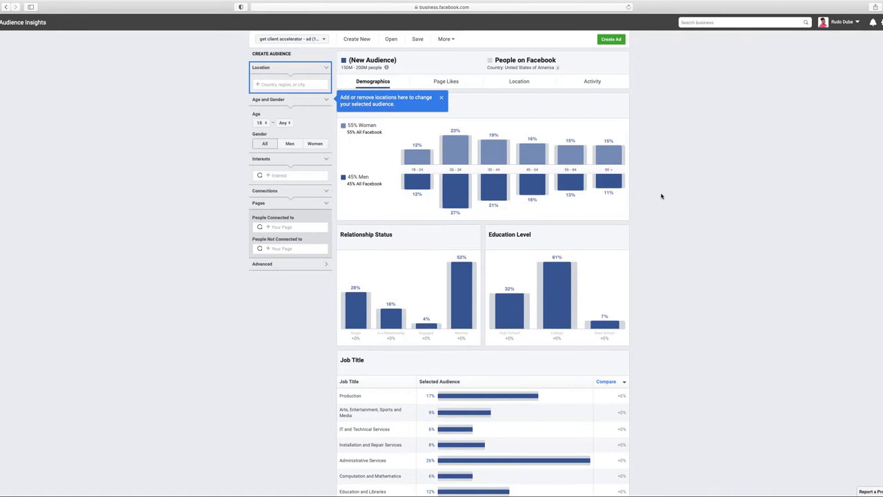
left_click(289, 83)
type("c")
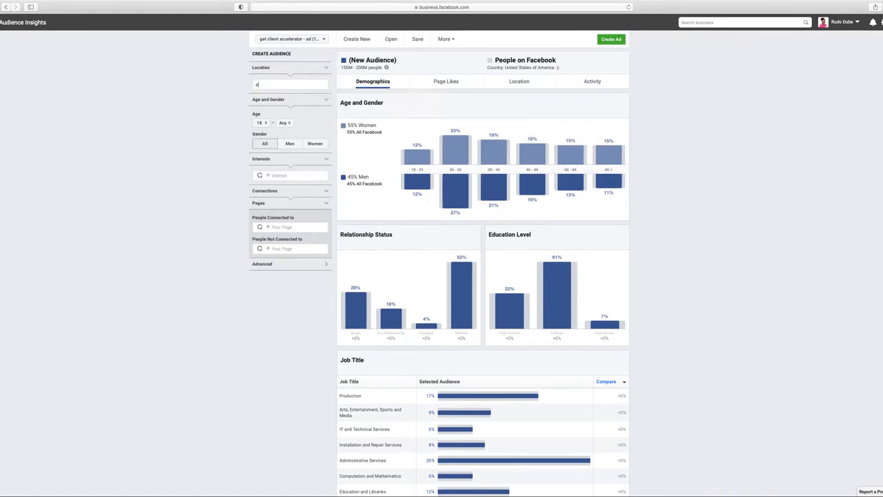
key("BackSpace")
type("uni")
key("BackSpace")
key("BackSpace")
key("BackSpace")
Step: Add the Tiger Woods interest to the new audience in Audience Insights
left_click(273, 175)
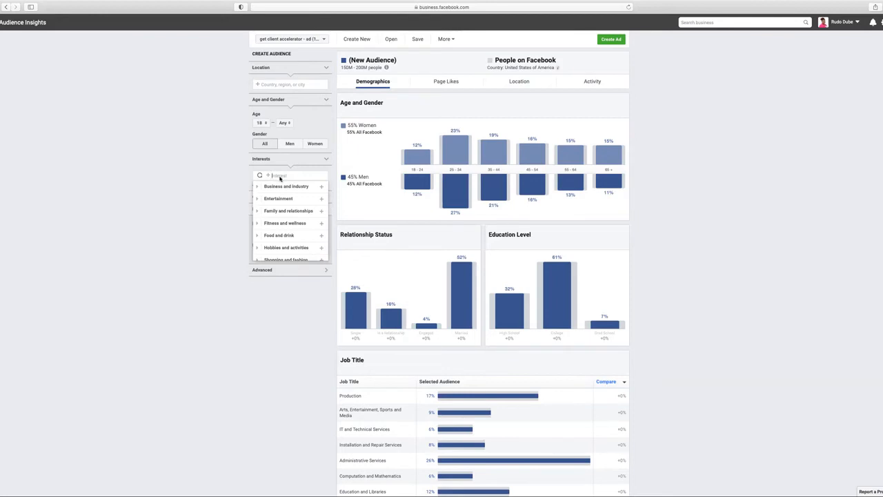
type("tiger woods")
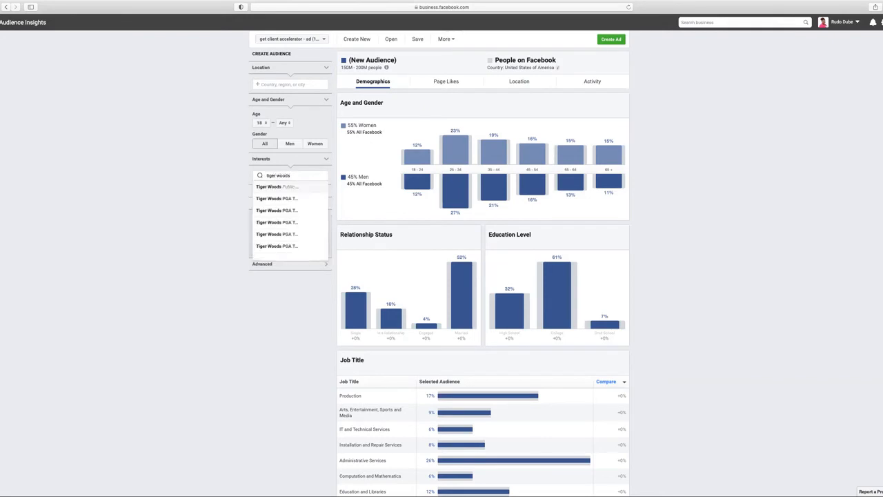
left_click(271, 187)
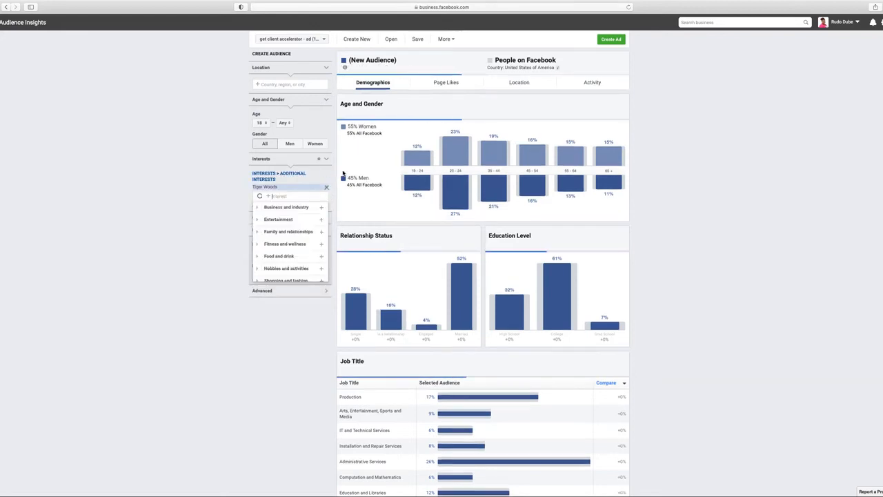
left_click(225, 193)
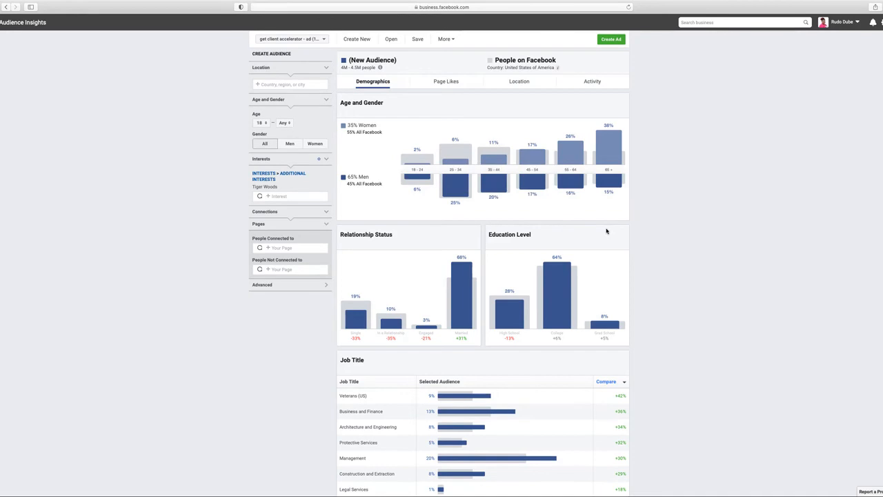
Step: Examine the Tiger Woods audience's age, gender, relationship status, education level and job title breakdowns
scroll(607, 232, "down", 1)
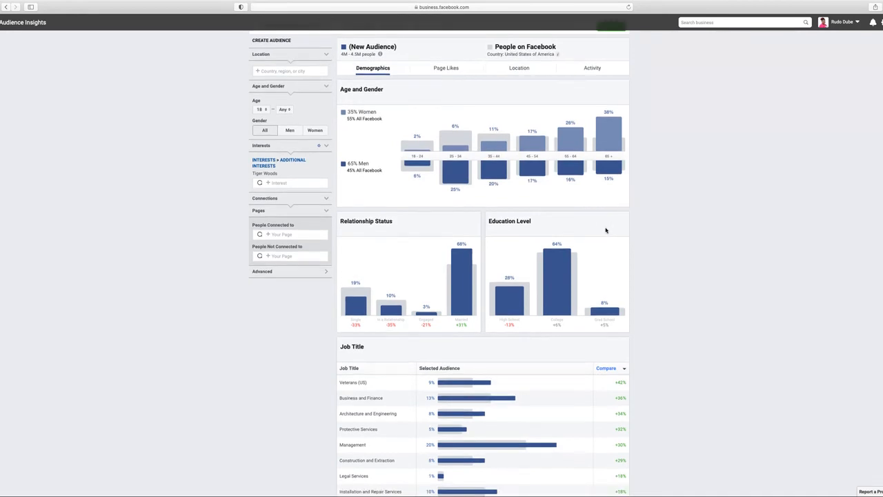
scroll(606, 230, "down", 3)
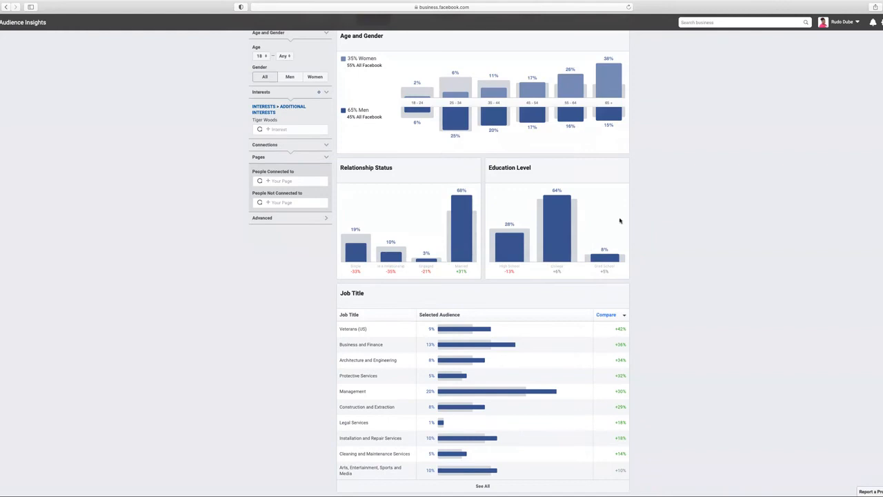
scroll(533, 297, "up", 1)
scroll(532, 299, "down", 1)
scroll(637, 150, "up", 2)
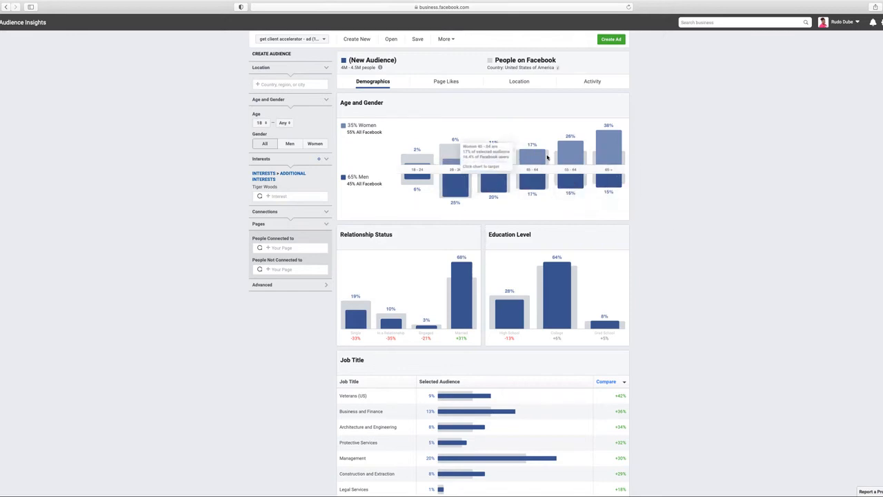
Step: Check the audience's page likes, open the Rock Bottom Golf page and look through its posts, photos and videos
left_click(446, 81)
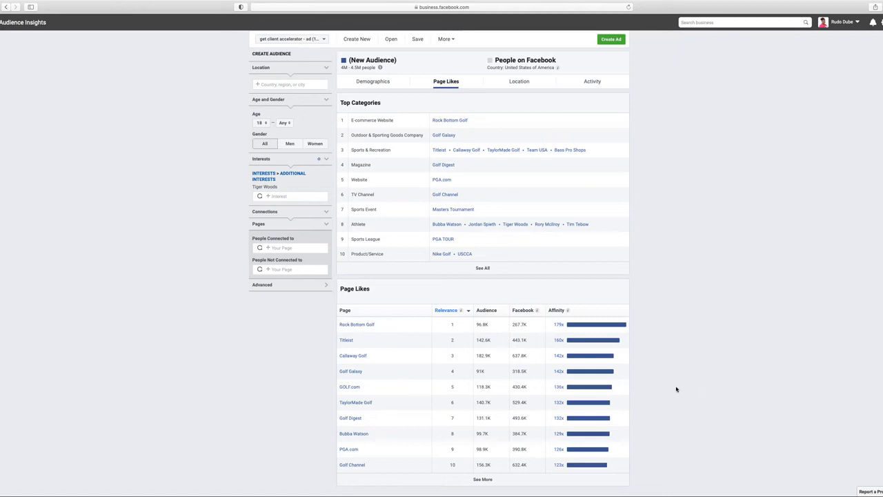
mouse_move(360, 405)
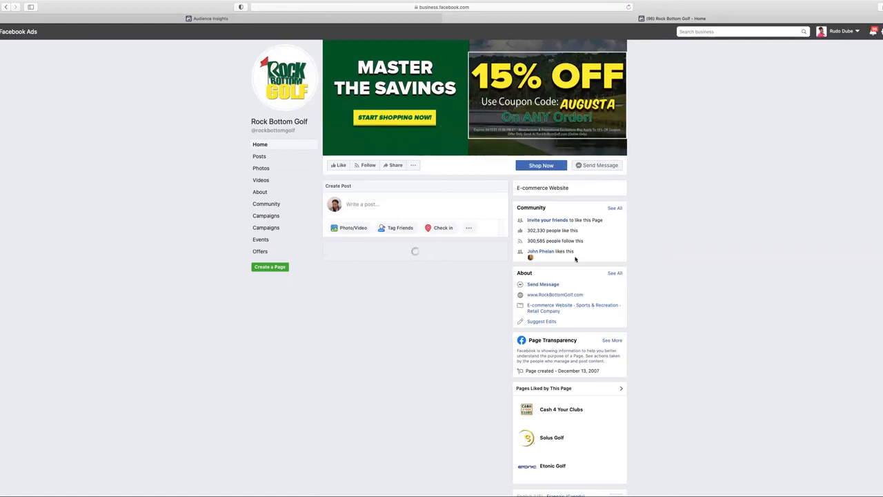
scroll(460, 390, "down", 10)
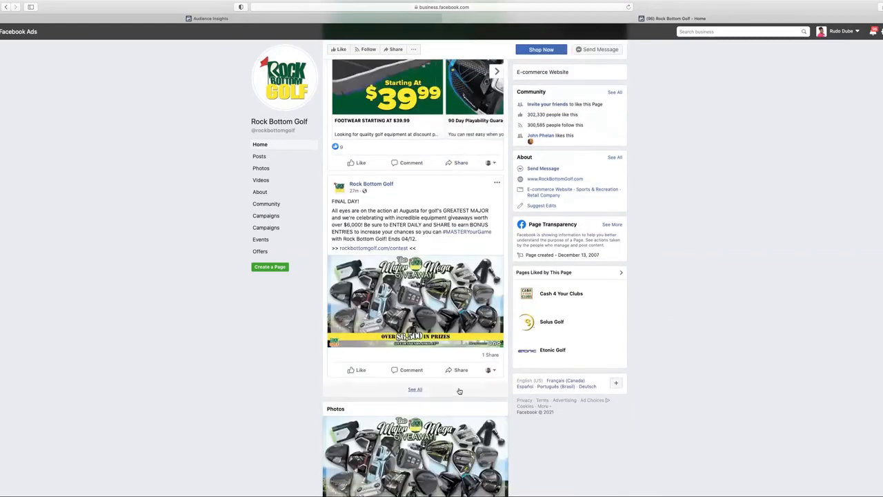
scroll(460, 390, "down", 3)
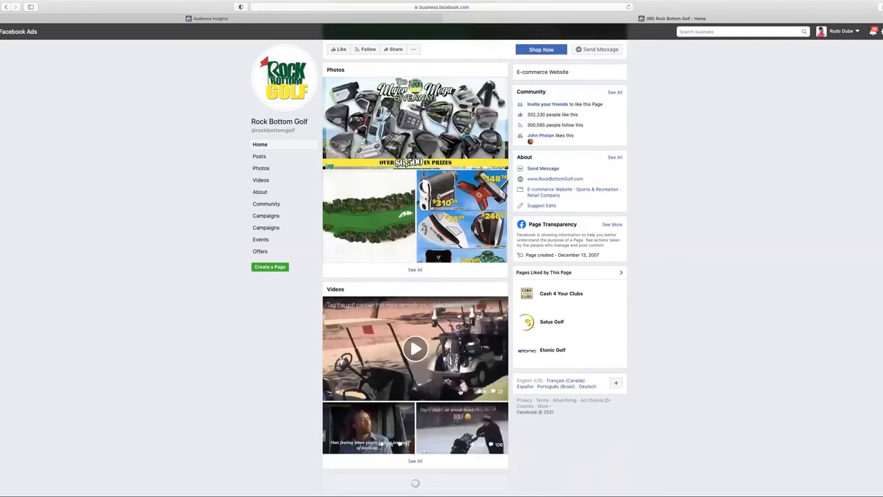
scroll(455, 312, "up", 6)
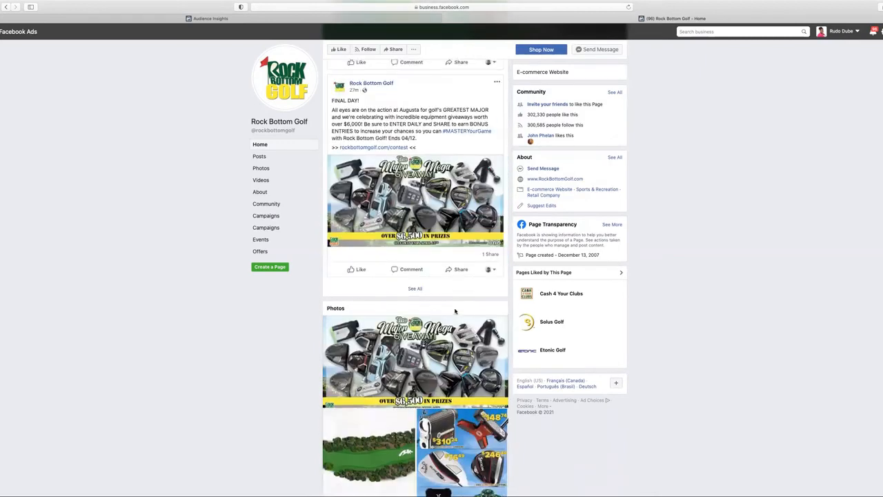
scroll(455, 312, "up", 3)
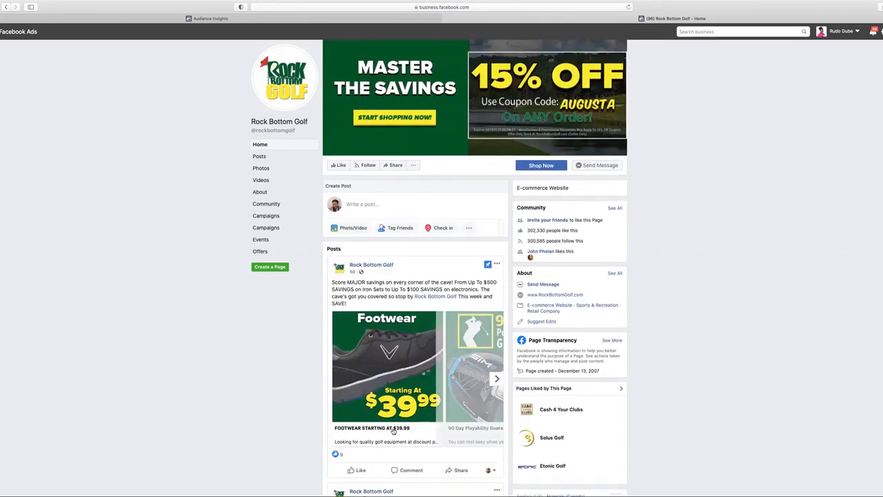
scroll(376, 24, "down", 3)
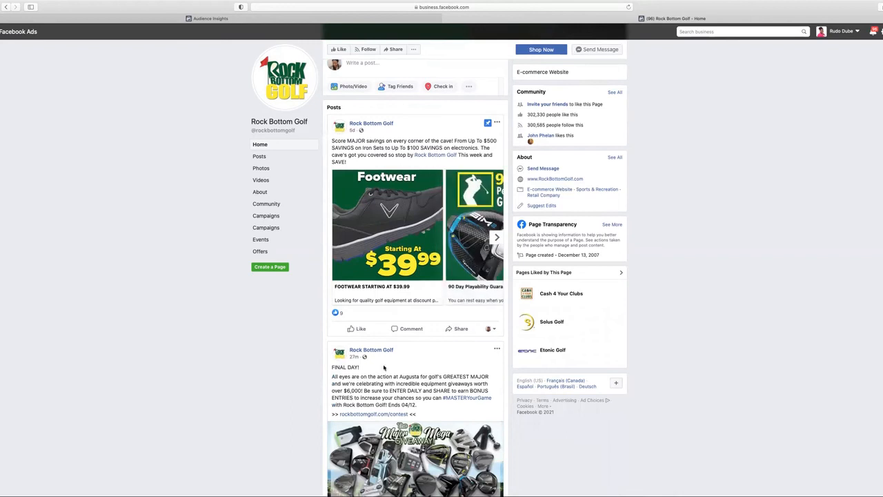
scroll(384, 366, "down", 6)
scroll(385, 366, "down", 7)
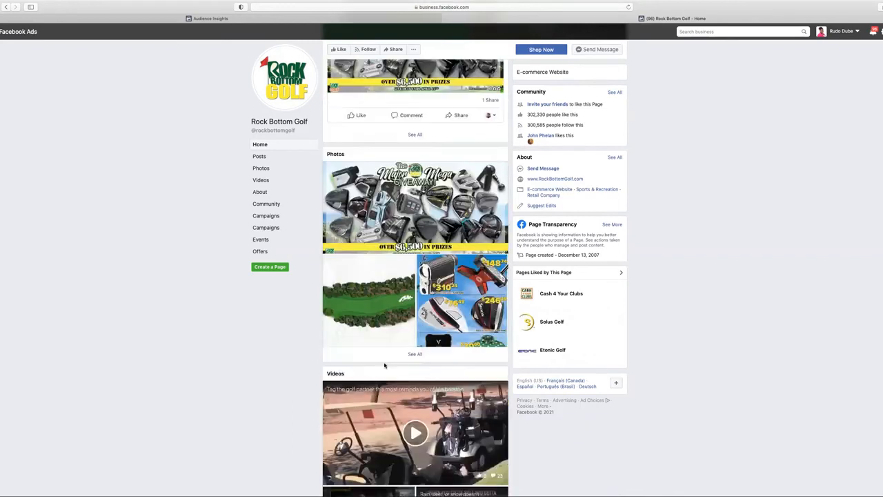
scroll(384, 366, "down", 6)
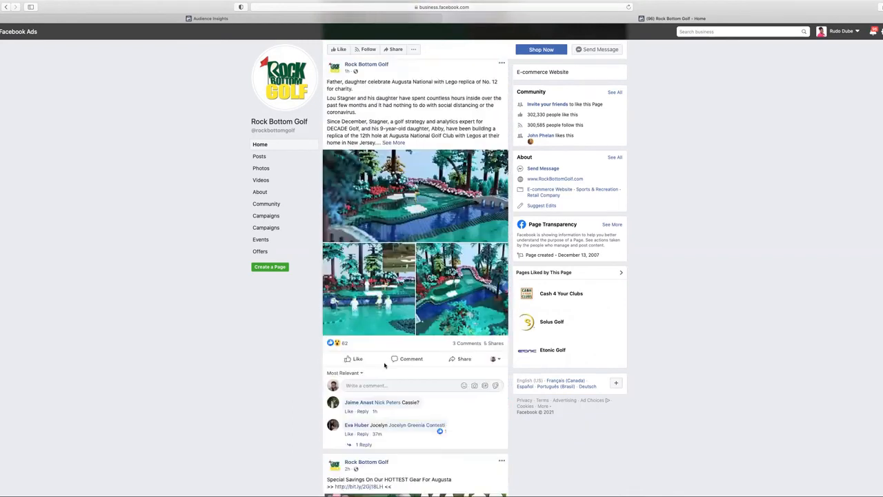
scroll(385, 365, "down", 6)
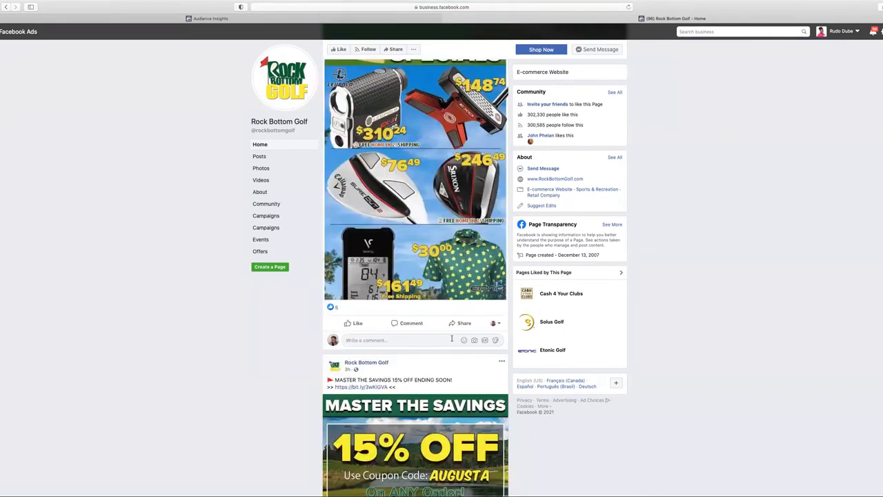
Step: Return to Audience Insights and examine the audience's top cities, frequency of activities and device usage
left_click(226, 20)
left_click(373, 304)
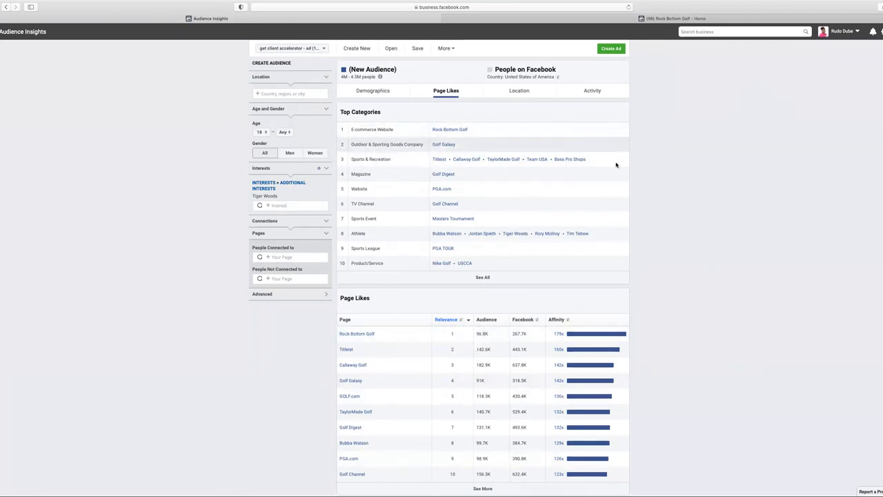
left_click(520, 91)
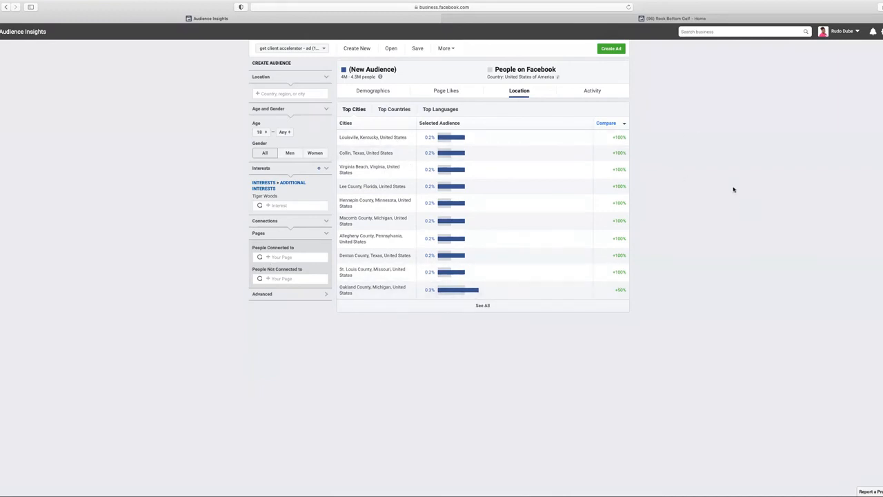
left_click(595, 91)
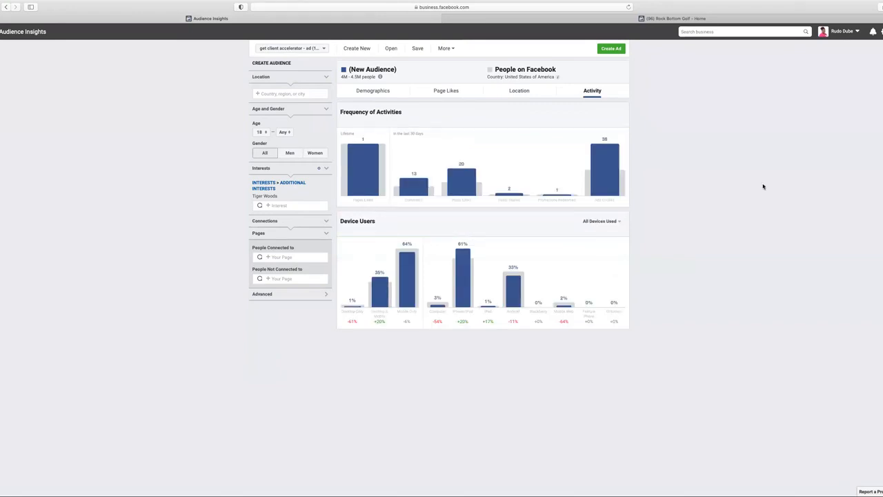
mouse_move(404, 299)
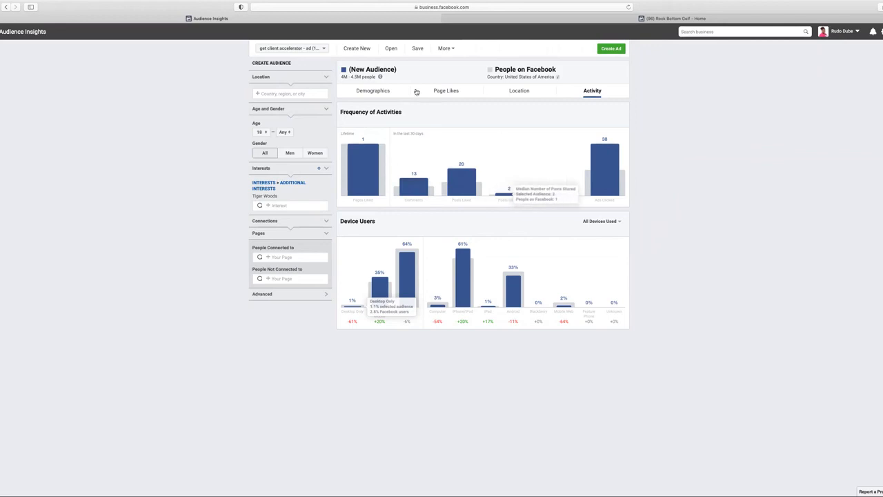
Step: Go back to the audience's demographics and compare the age, gender and job title data
left_click(374, 92)
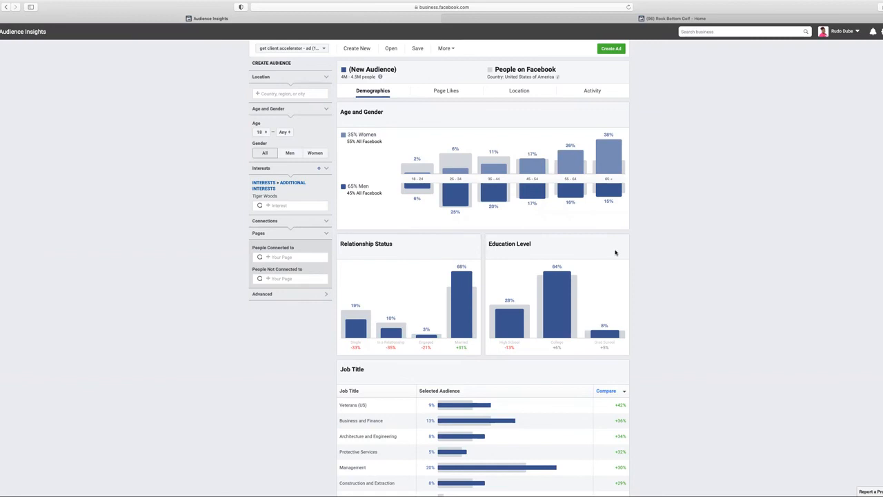
scroll(615, 253, "down", 3)
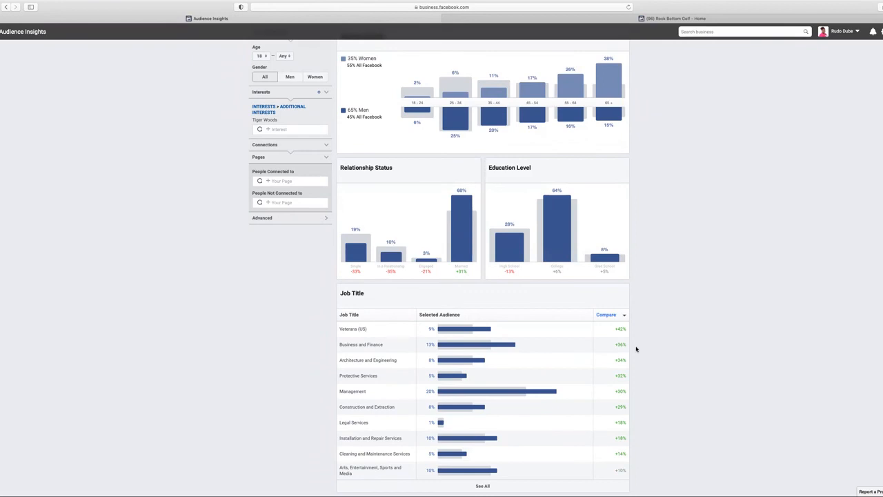
scroll(636, 349, "up", 3)
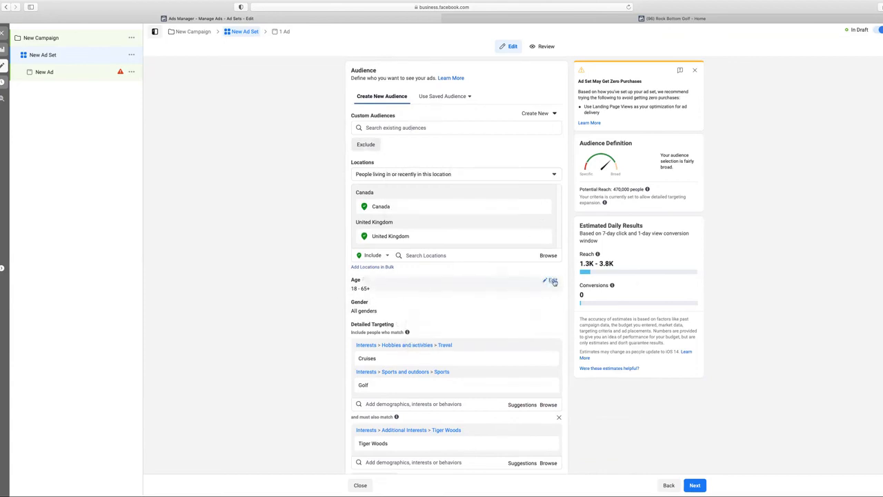
Step: In the Ads Manager ad set, set the audience's minimum age to 25, keep the maximum at 65+, and limit gender to men
left_click(552, 281)
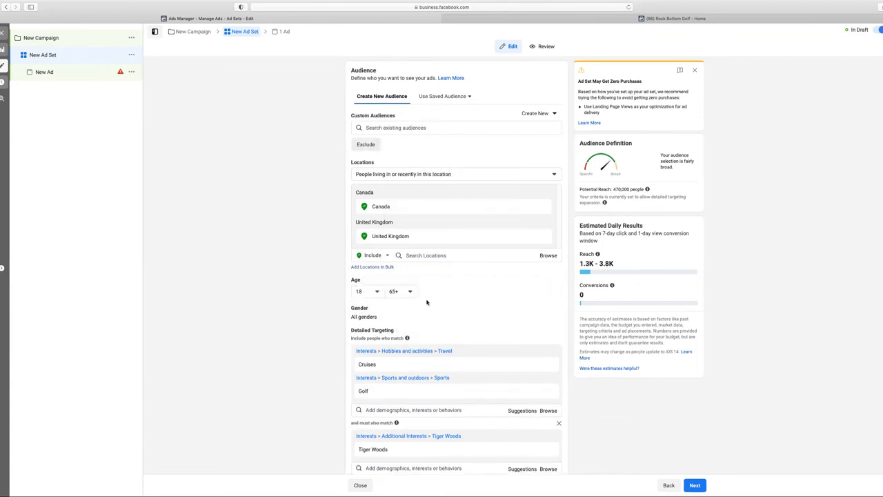
left_click(378, 293)
scroll(370, 366, "down", 5)
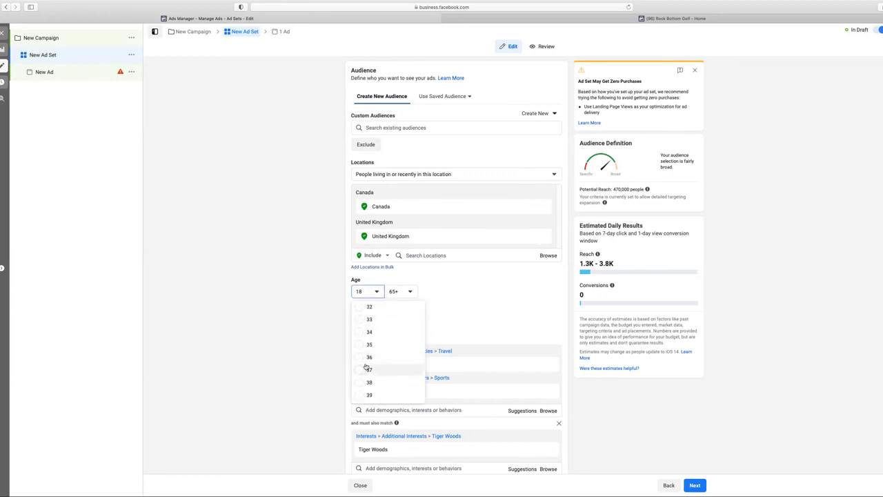
scroll(368, 338, "up", 4)
left_click(360, 369)
left_click(410, 292)
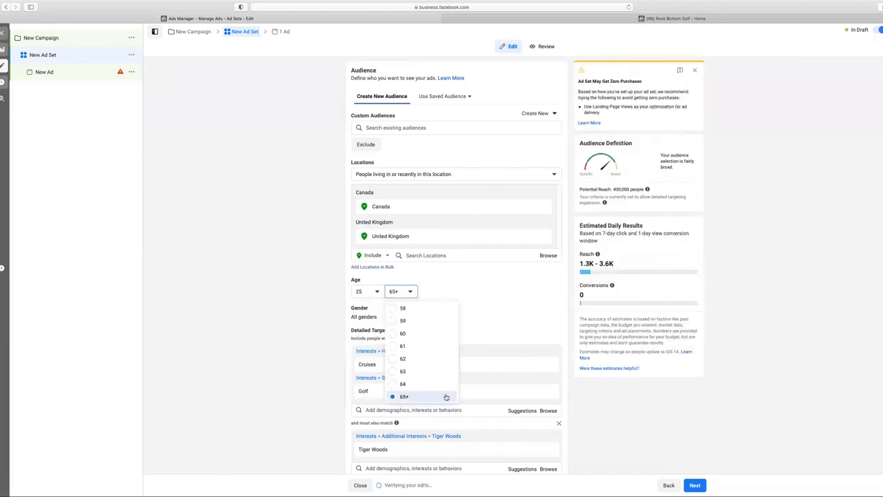
left_click(512, 320)
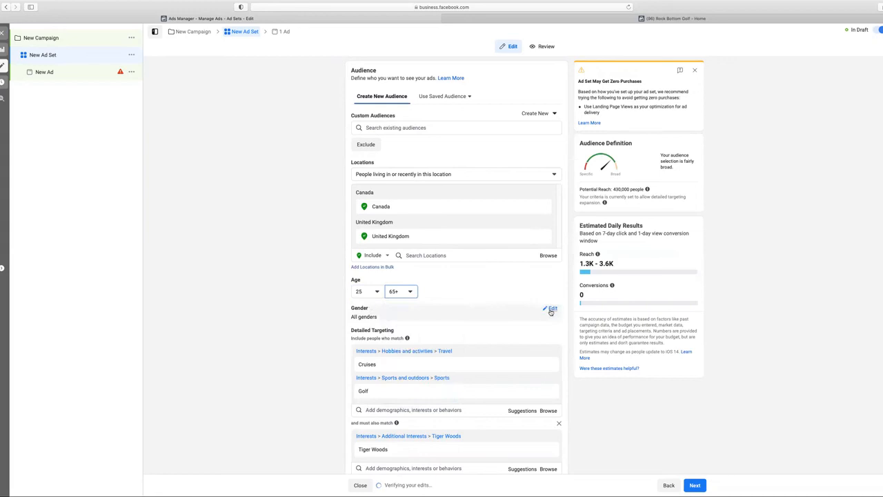
left_click(379, 318)
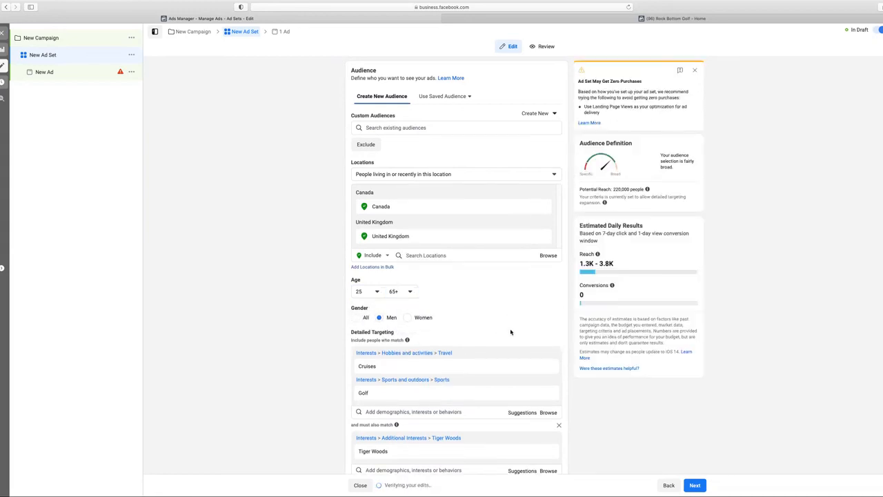
Step: Review the ad set's schedule, locations, age, gender, included and narrowing interests, and the Golf club exclusion
scroll(489, 413, "up", 1)
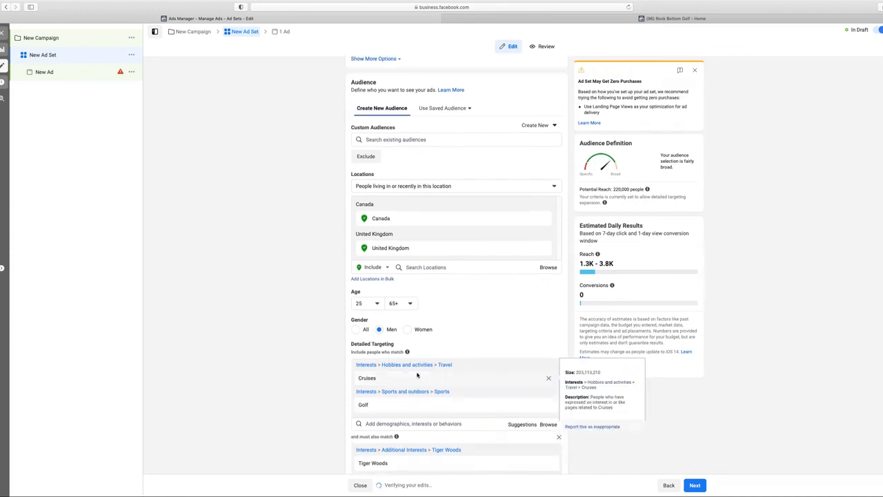
scroll(475, 412, "up", 3)
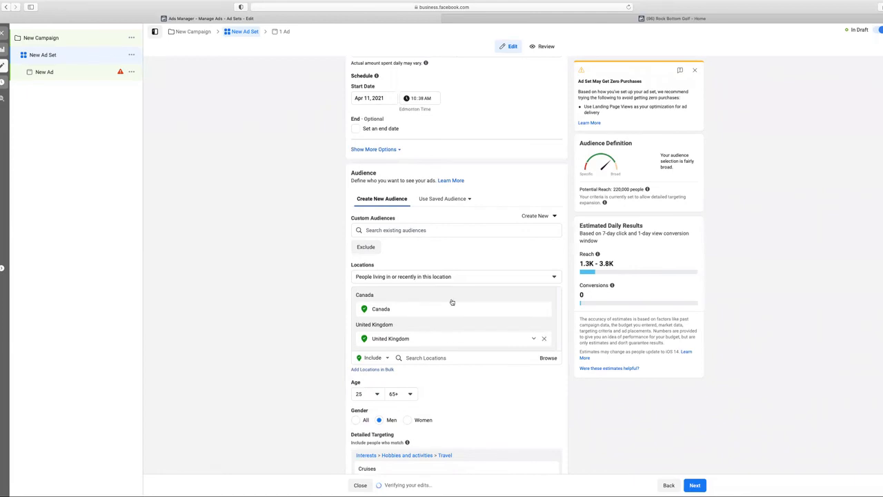
scroll(454, 288, "down", 2)
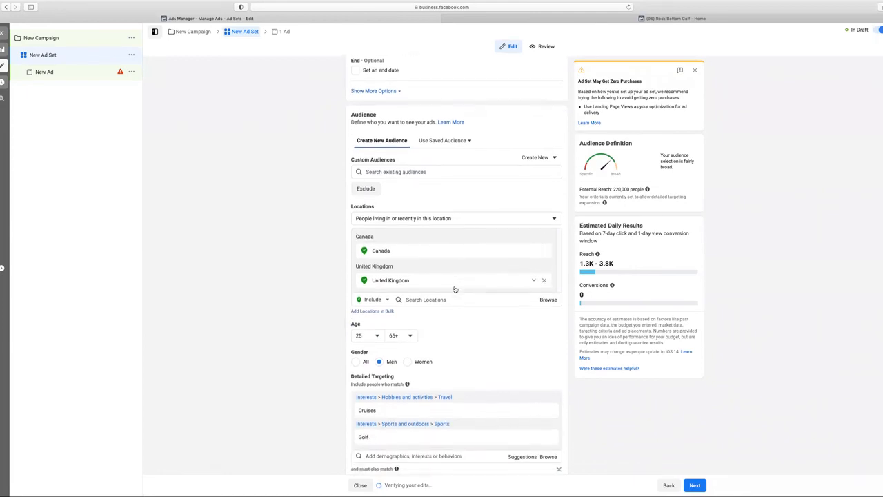
scroll(454, 288, "down", 2)
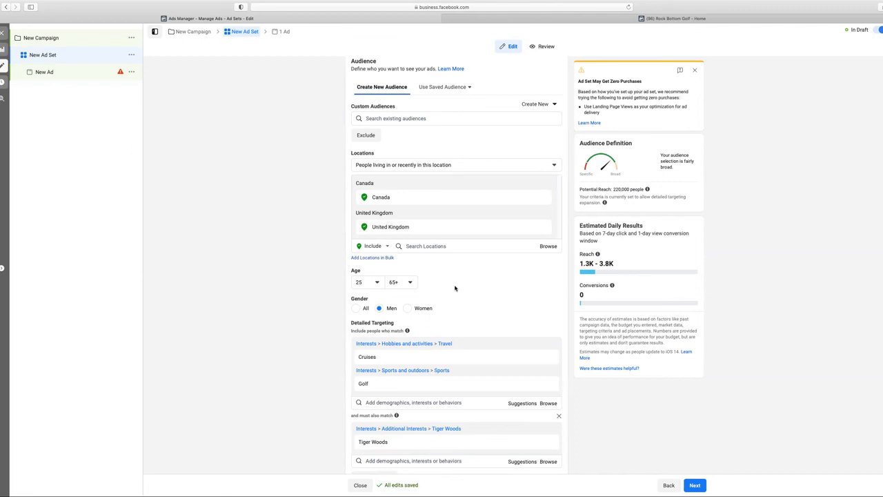
scroll(455, 289, "up", 1)
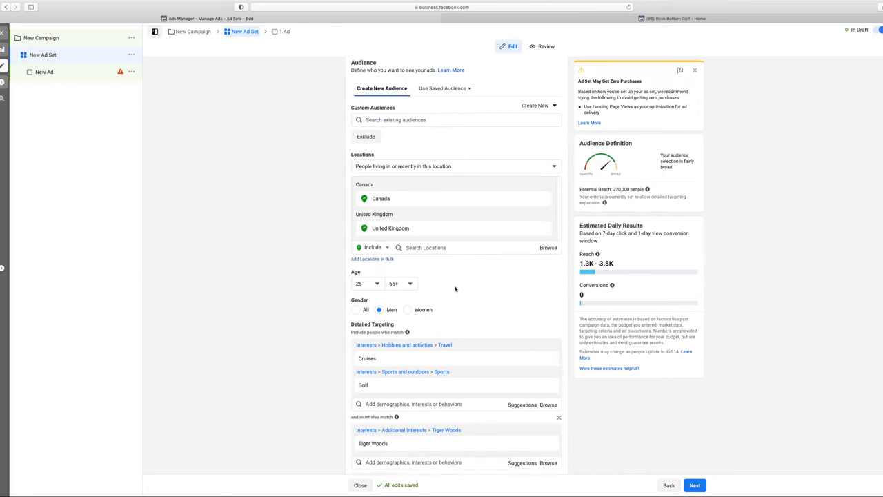
scroll(455, 289, "down", 5)
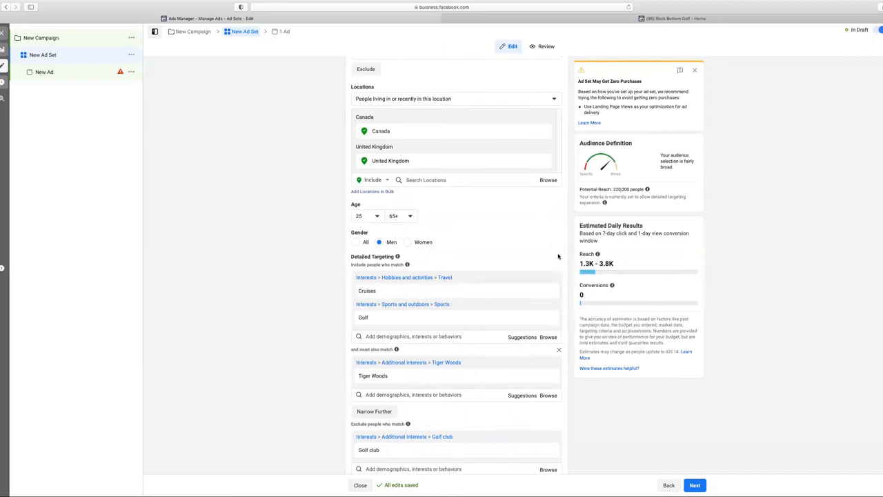
scroll(558, 256, "down", 1)
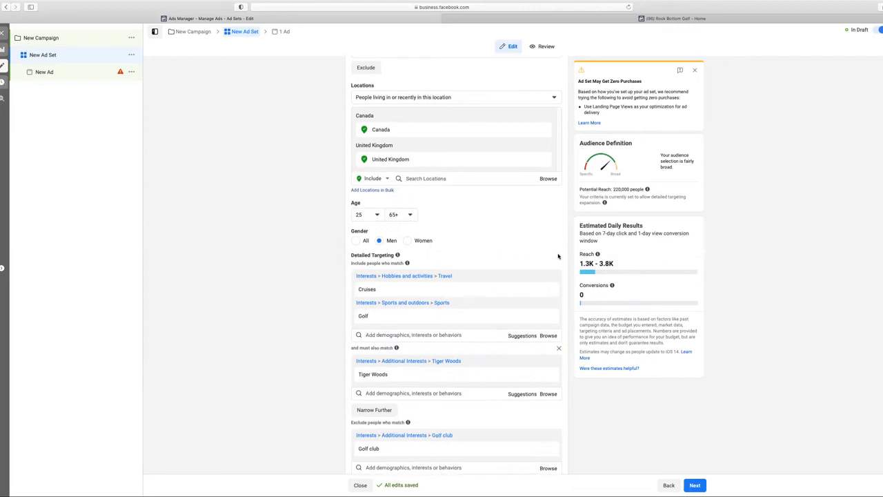
scroll(559, 256, "down", 1)
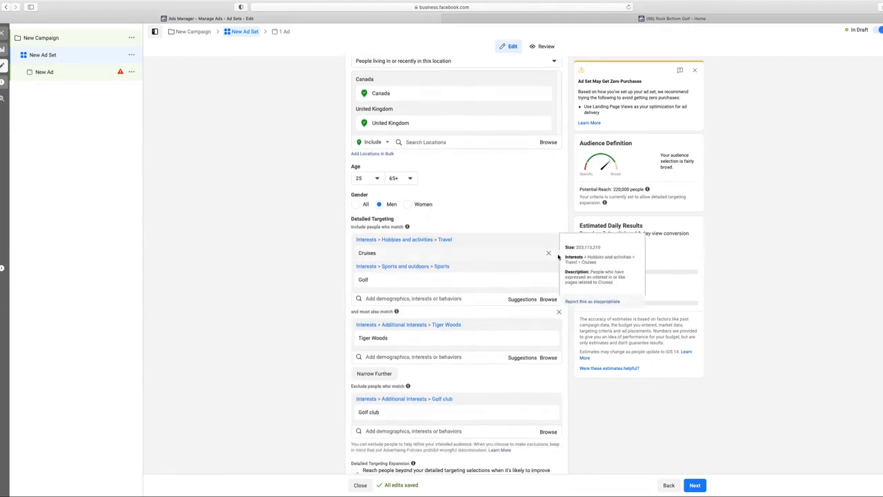
scroll(579, 415, "up", 1)
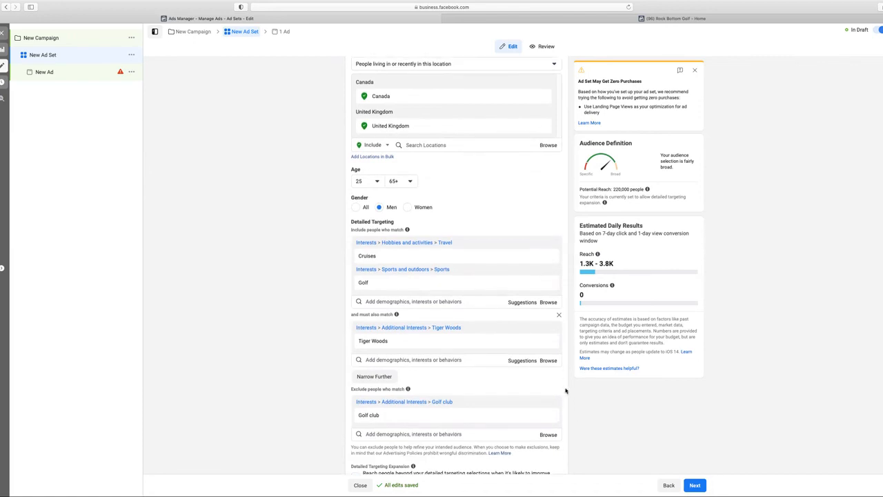